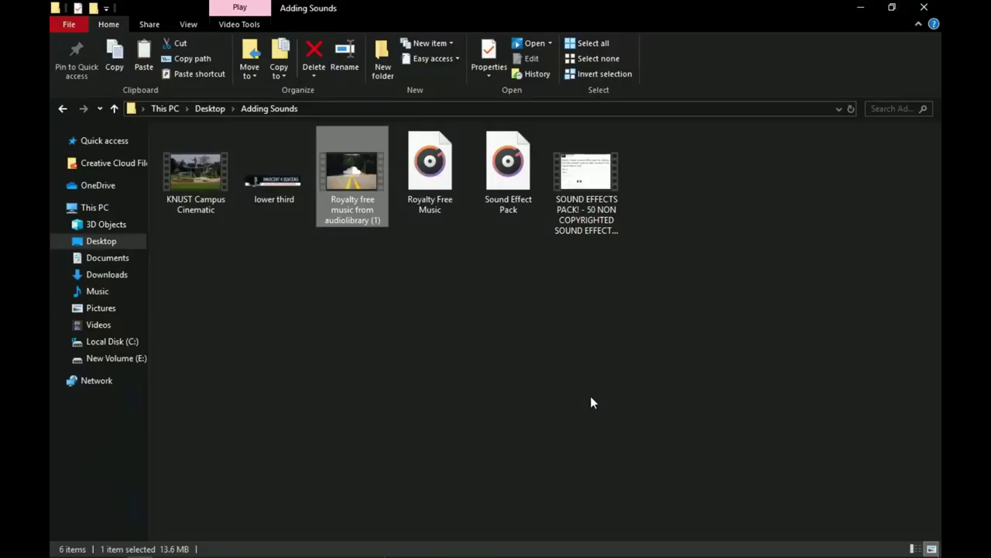
Step: Select all six files in the Adding Sounds folder for import into the media library
click(684, 364)
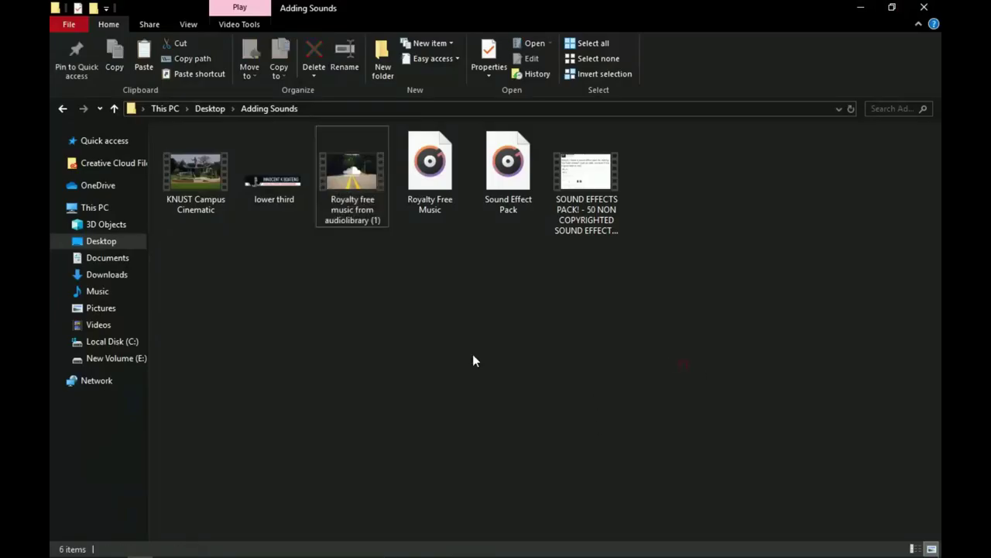
drag(655, 346, 303, 204)
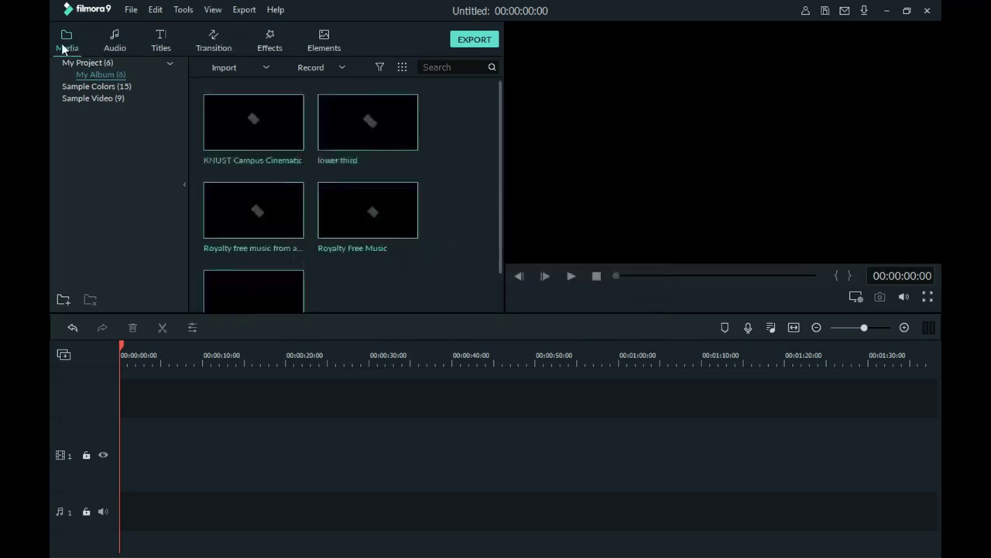
Step: Place the KNUST Campus Cinematic clip on video track 1
scroll(407, 185, down, 1)
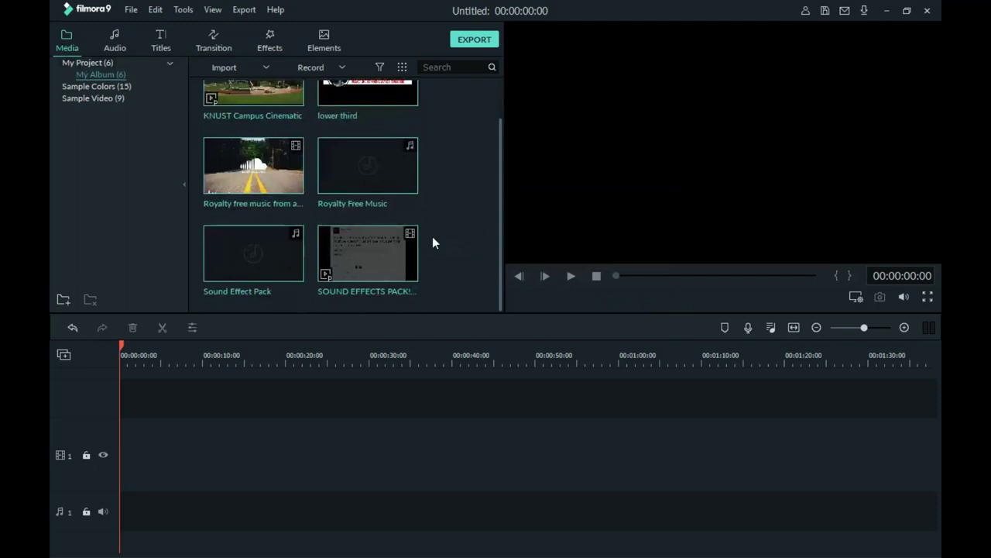
scroll(367, 210, up, 1)
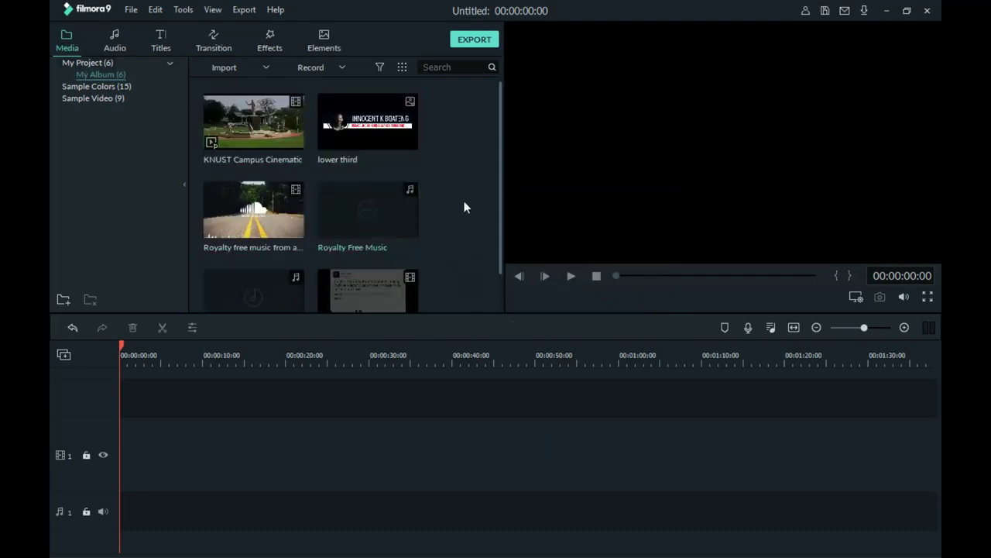
scroll(441, 207, down, 1)
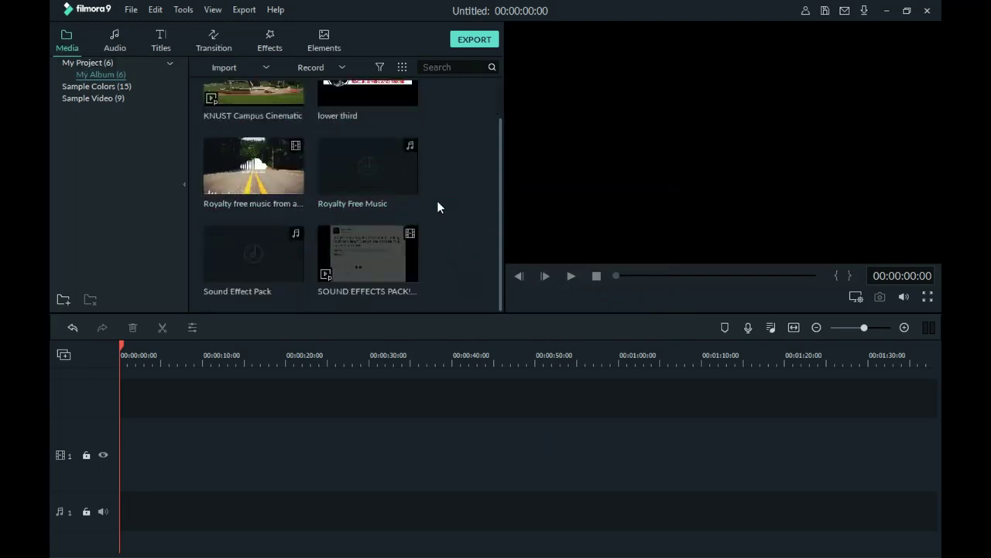
scroll(438, 207, up, 1)
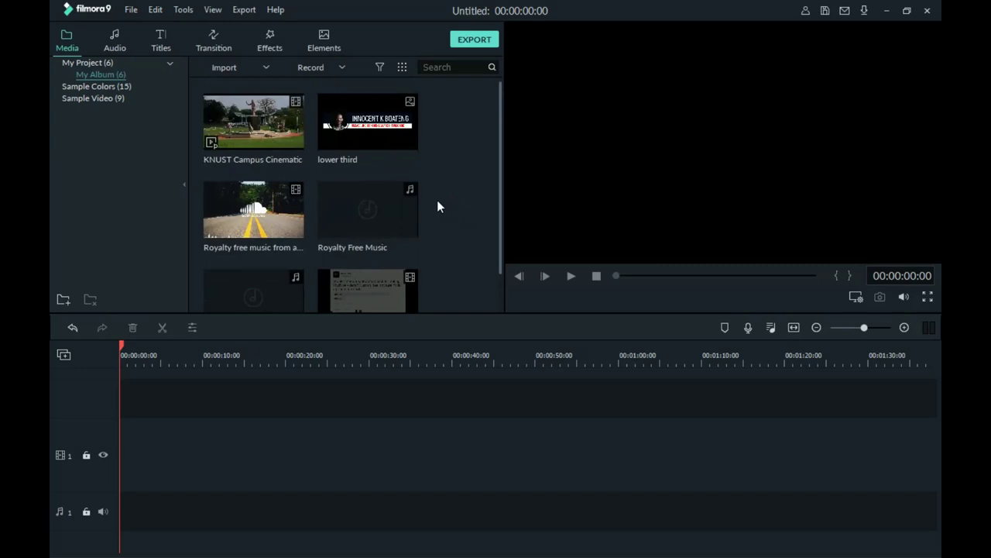
mouse_move(285, 147)
drag(289, 146, 106, 459)
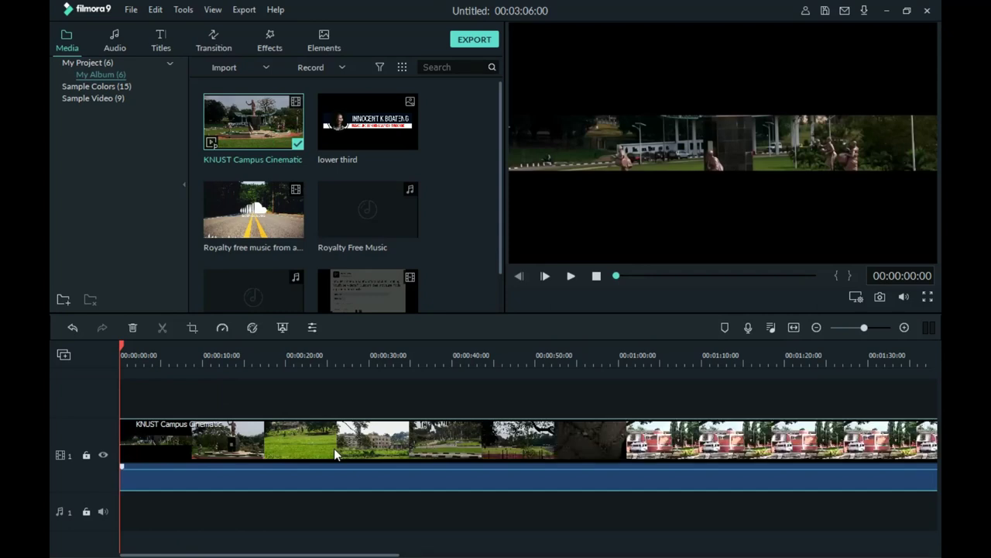
Step: Mute the campus clip's original audio and play back from the start to check it
right_click(334, 448)
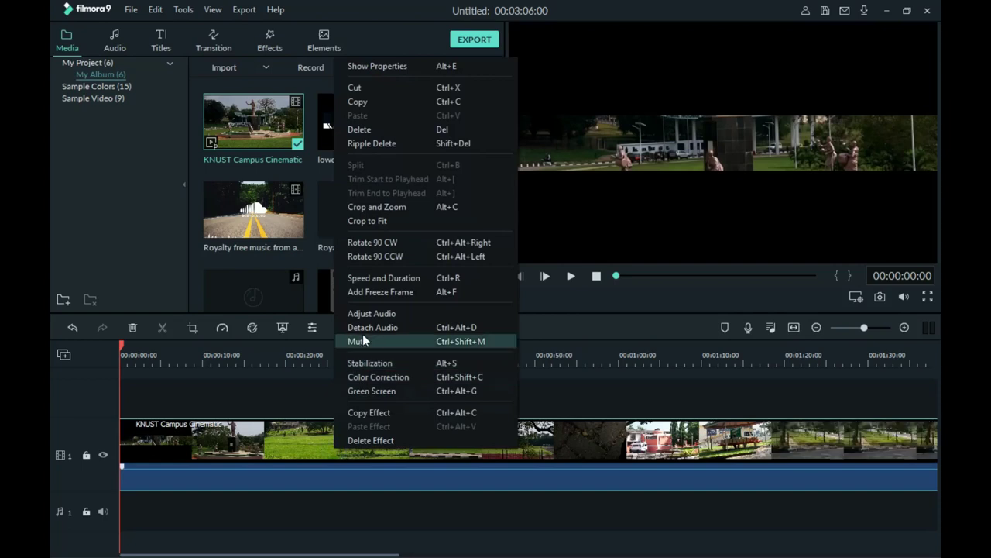
click(369, 338)
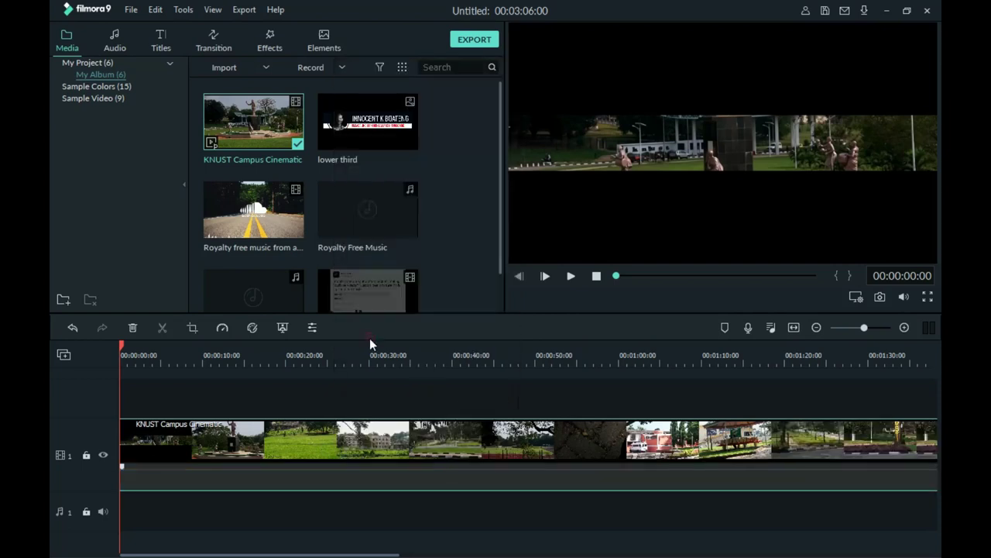
click(268, 436)
key(space)
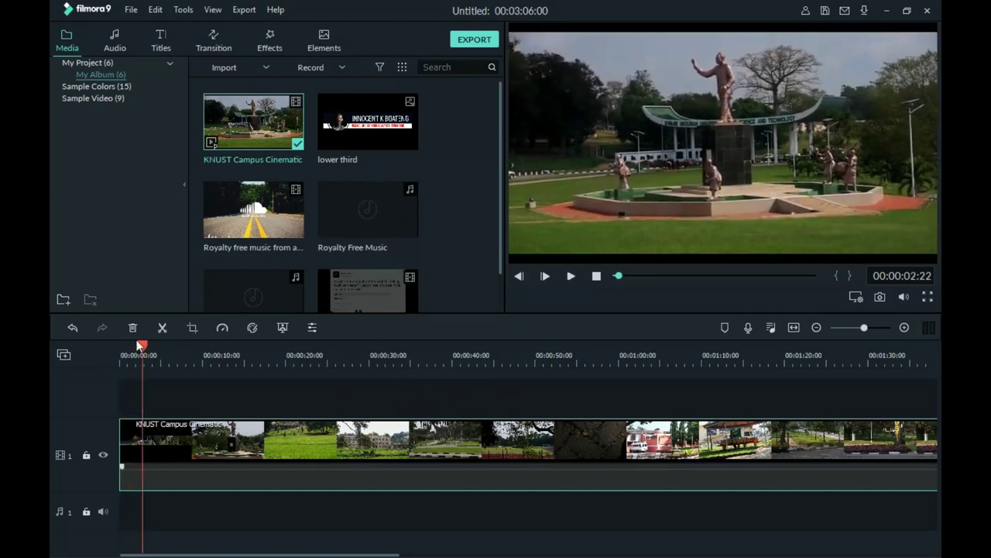
key(ctrl+z)
drag(143, 345, 99, 346)
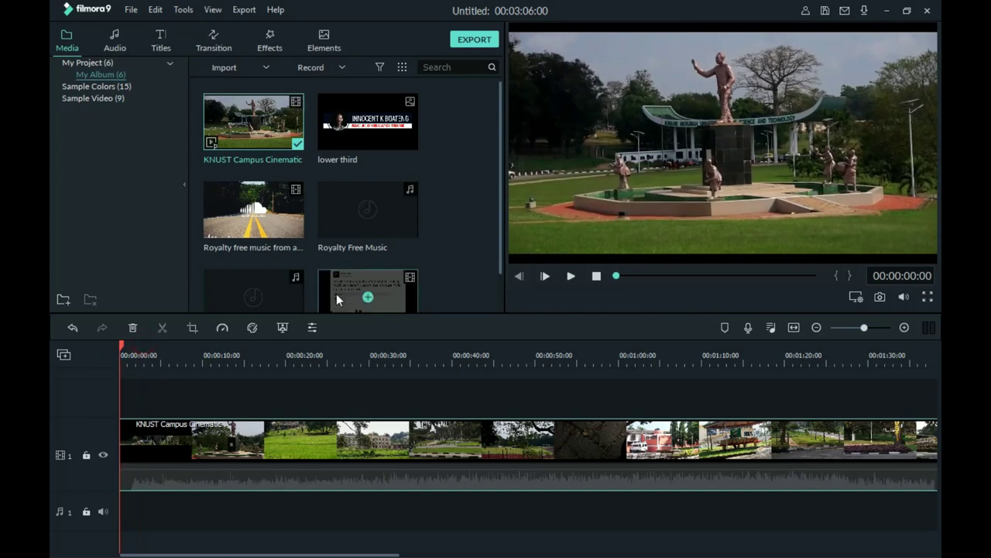
Step: Lay Royalty Free Music on audio track 1 under the campus clip and preview it
mouse_move(379, 248)
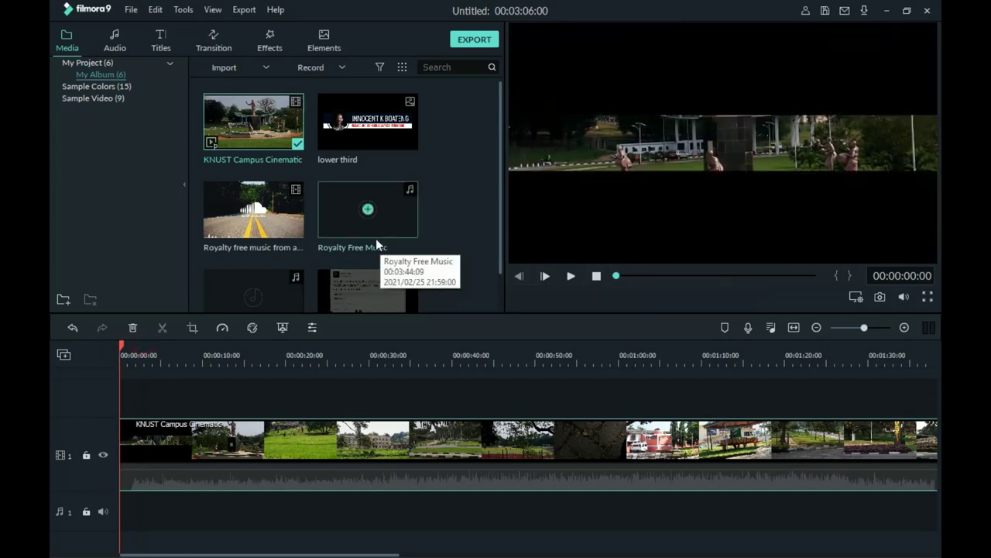
scroll(427, 228, down, 1)
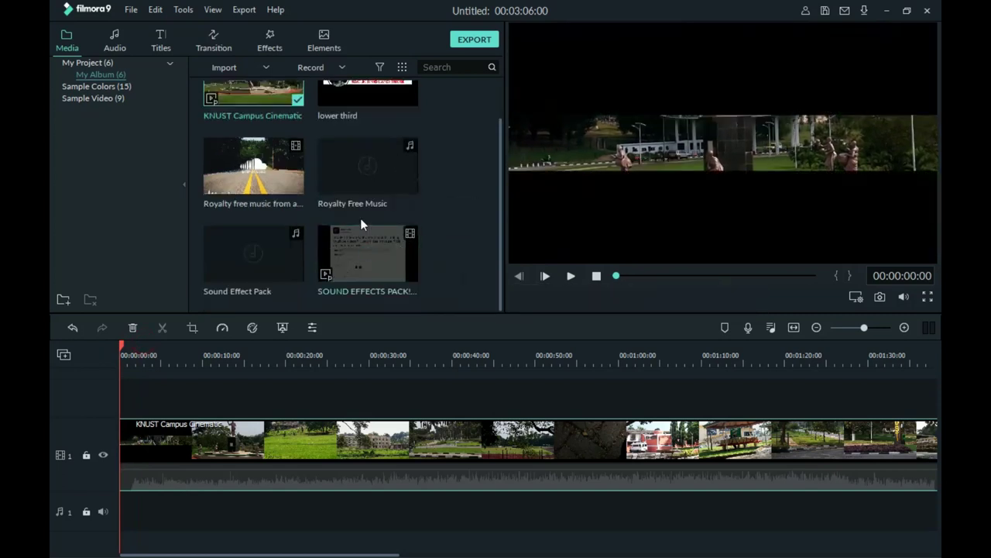
mouse_move(298, 183)
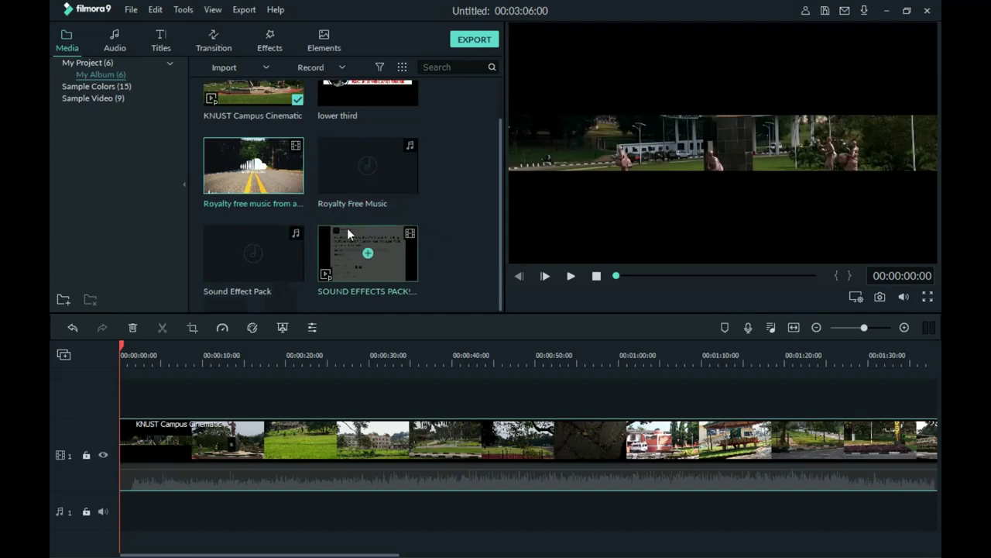
mouse_move(353, 217)
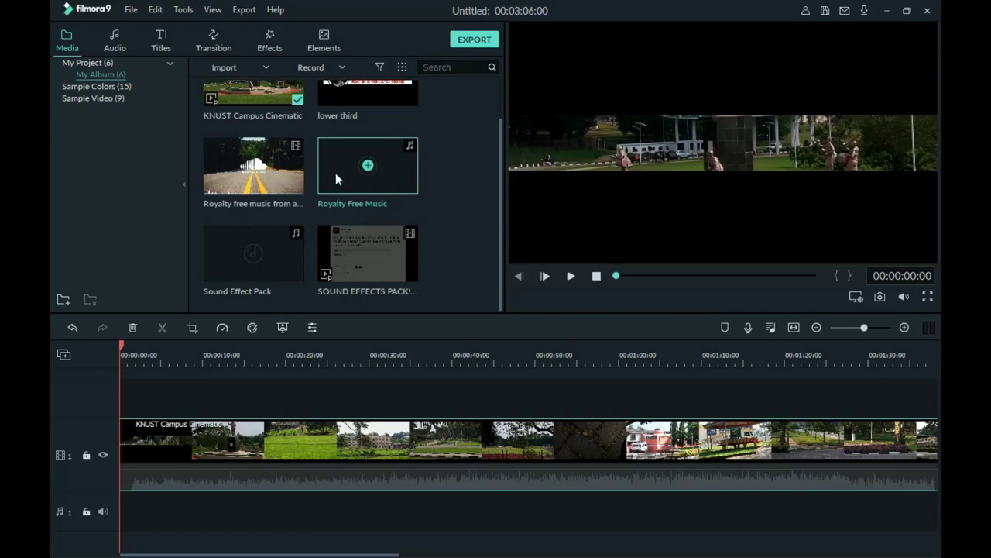
drag(336, 173, 111, 511)
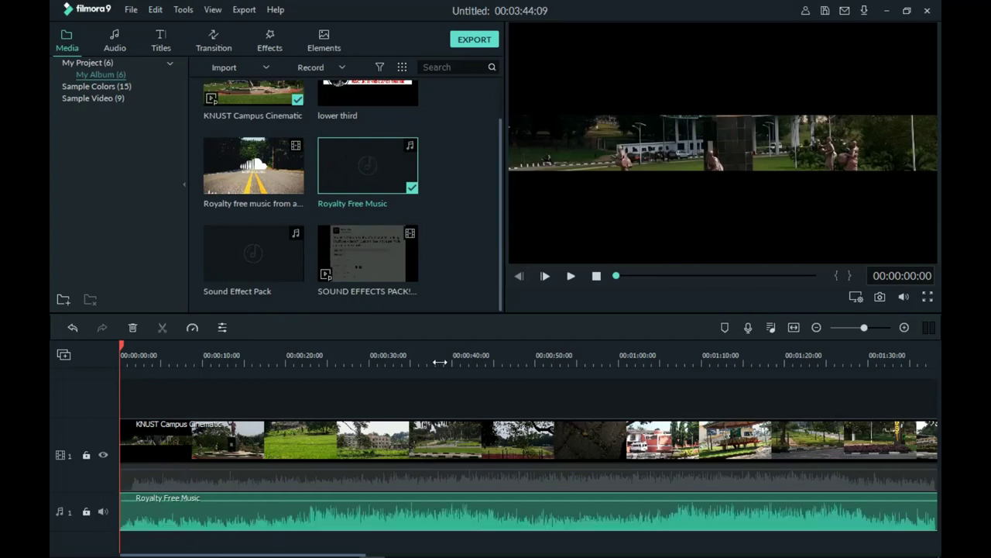
click(571, 277)
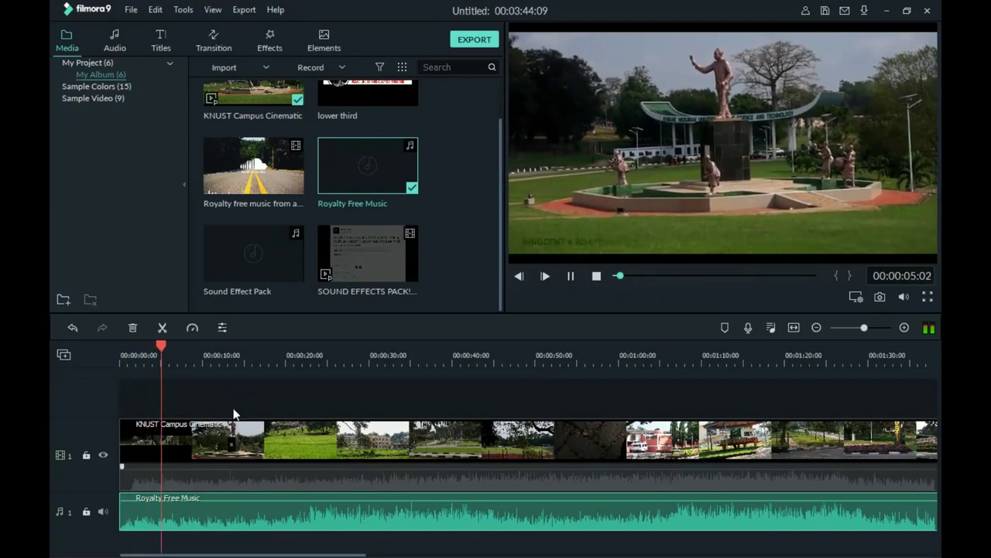
Step: Try lower volume levels on the Royalty Free Music clip, preview, and apply a level
click(159, 347)
drag(159, 347, 157, 348)
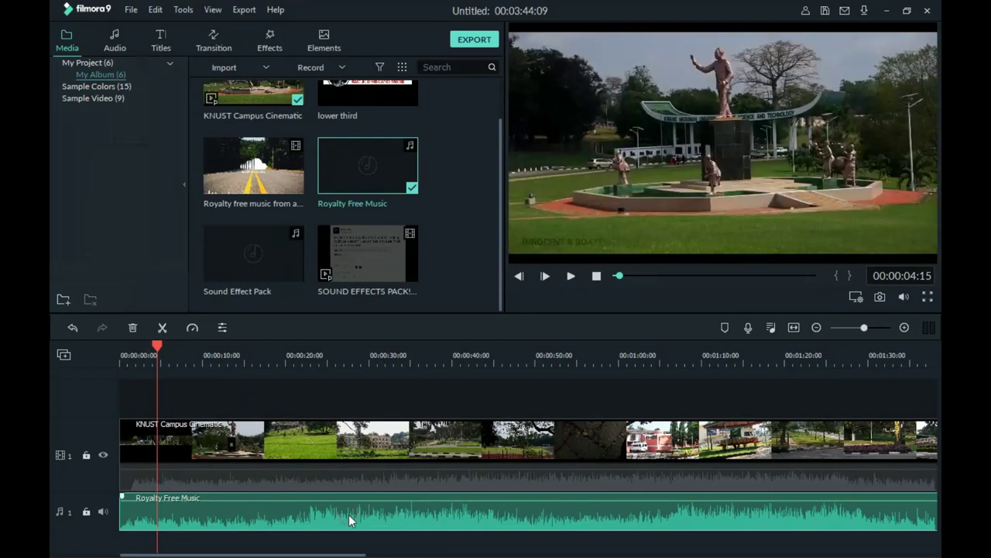
double_click(348, 515)
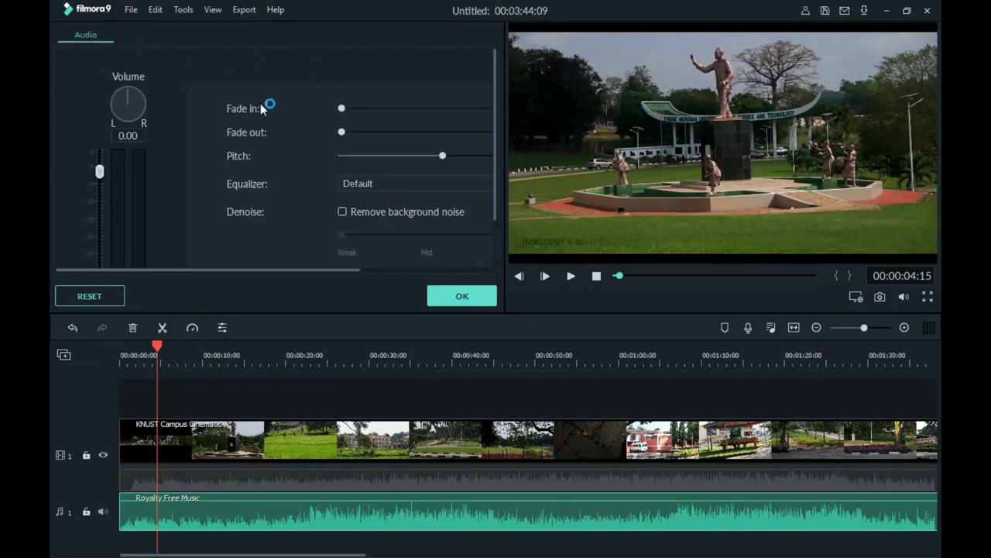
scroll(269, 222, down, 1)
scroll(270, 223, up, 1)
drag(100, 174, 101, 196)
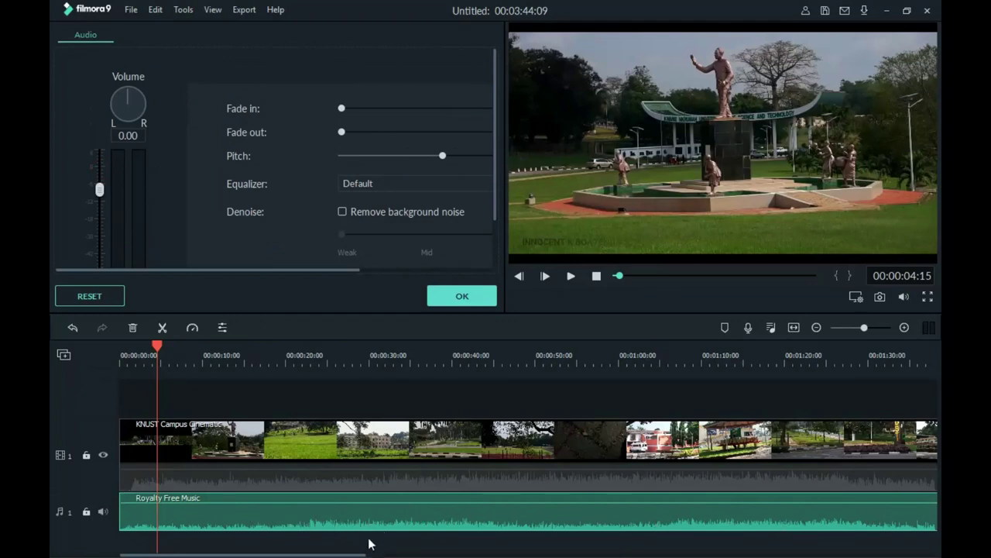
drag(101, 203, 97, 225)
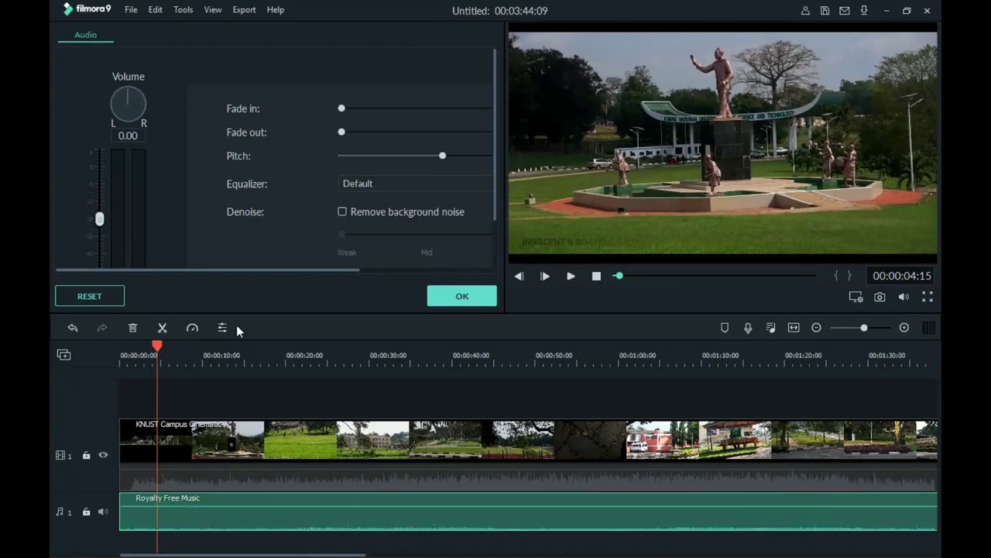
key(space)
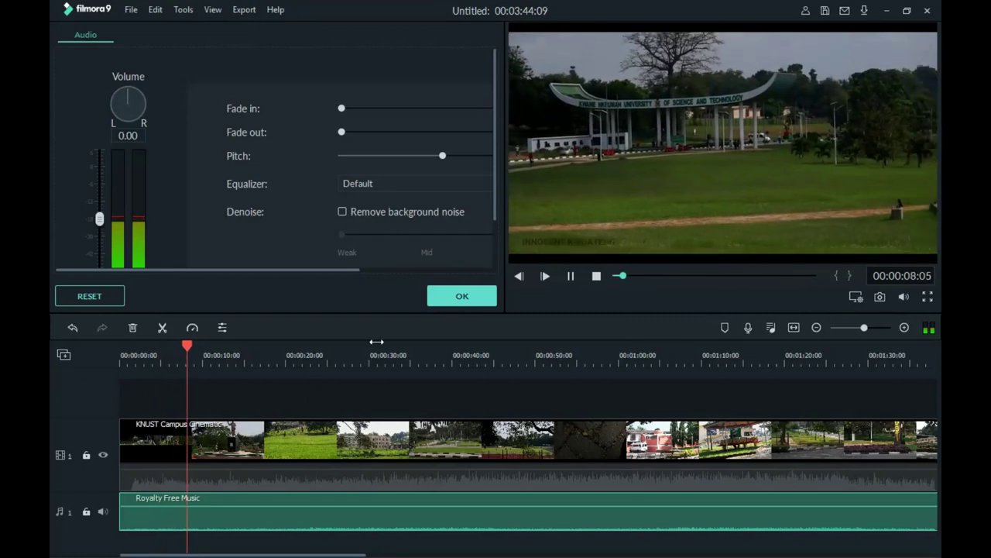
key(space)
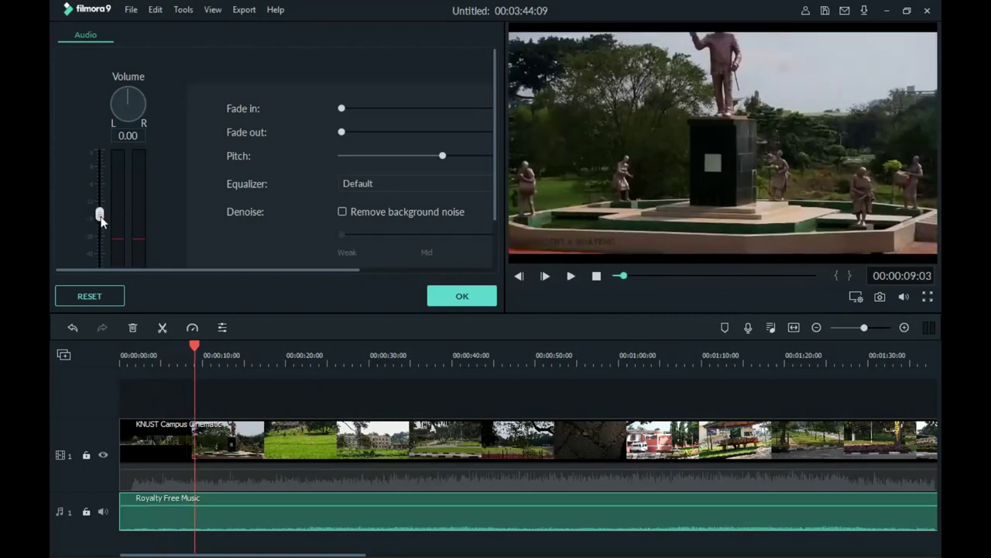
drag(101, 219, 95, 182)
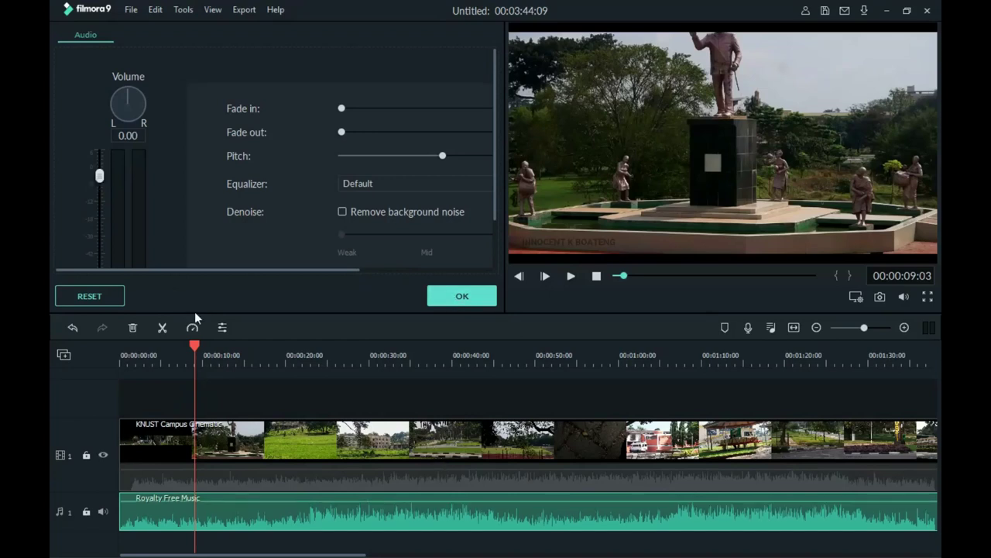
click(462, 295)
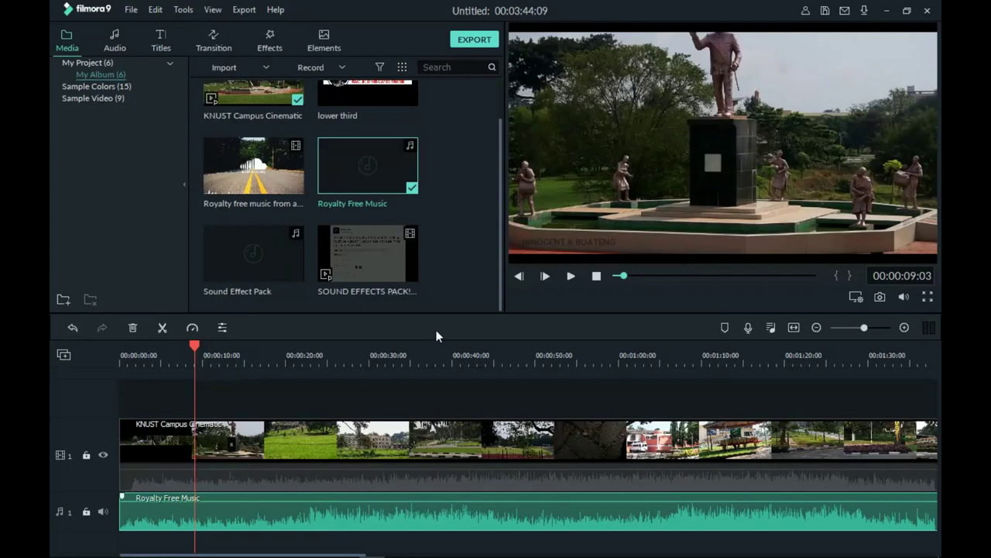
Step: Reopen the music clip's audio settings and set the volume lower, confirming with OK
double_click(356, 512)
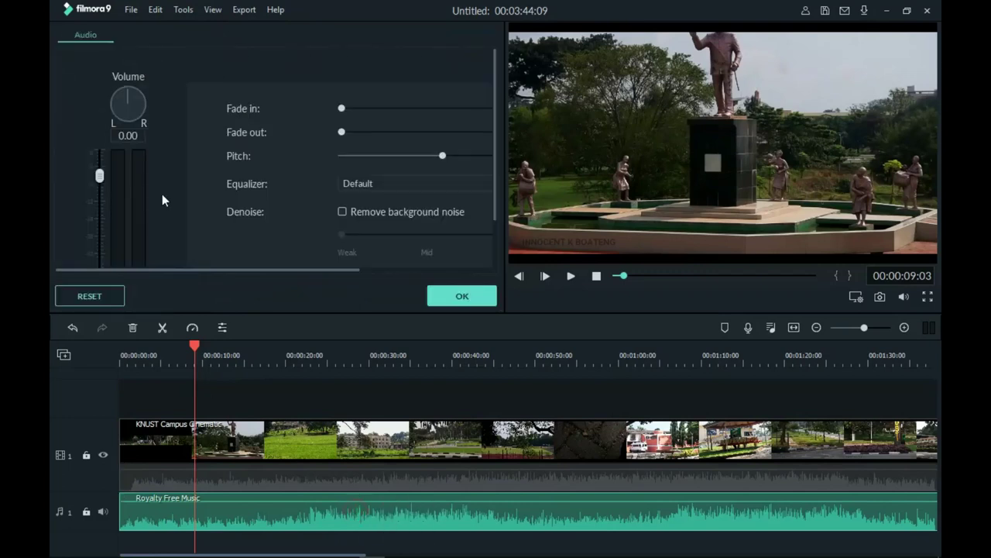
click(100, 220)
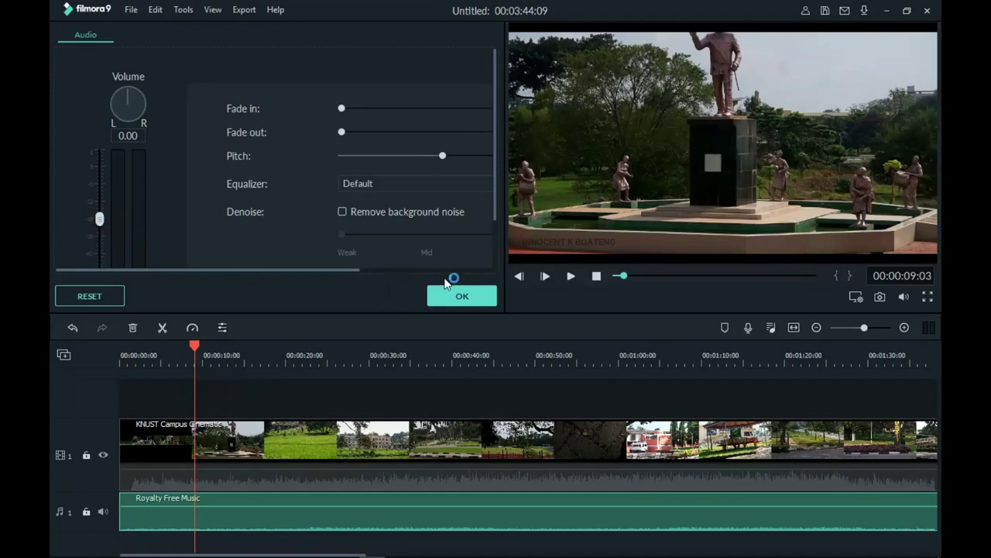
click(464, 297)
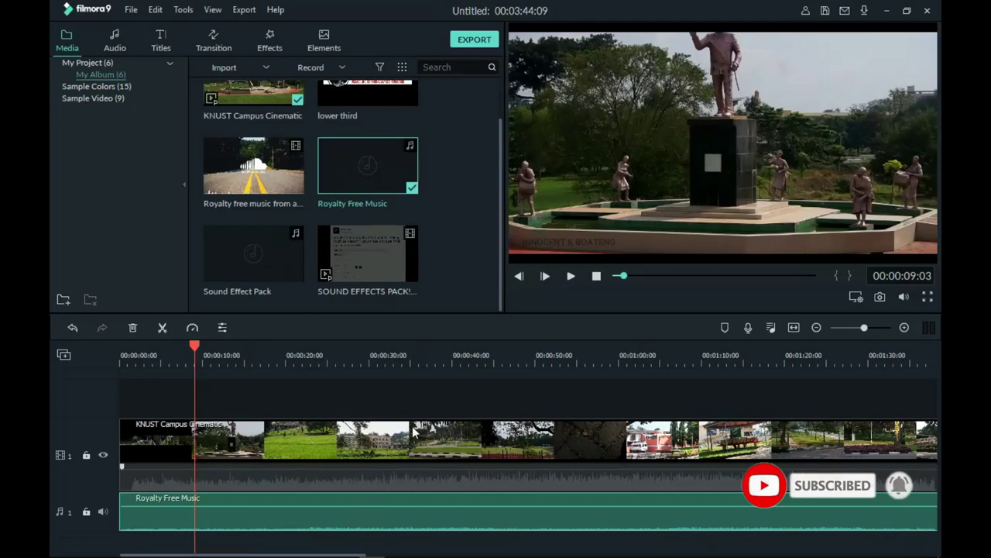
Step: Split the Royalty Free Music clip at 00:00:43:11, undoing a stray move of the second piece
click(490, 344)
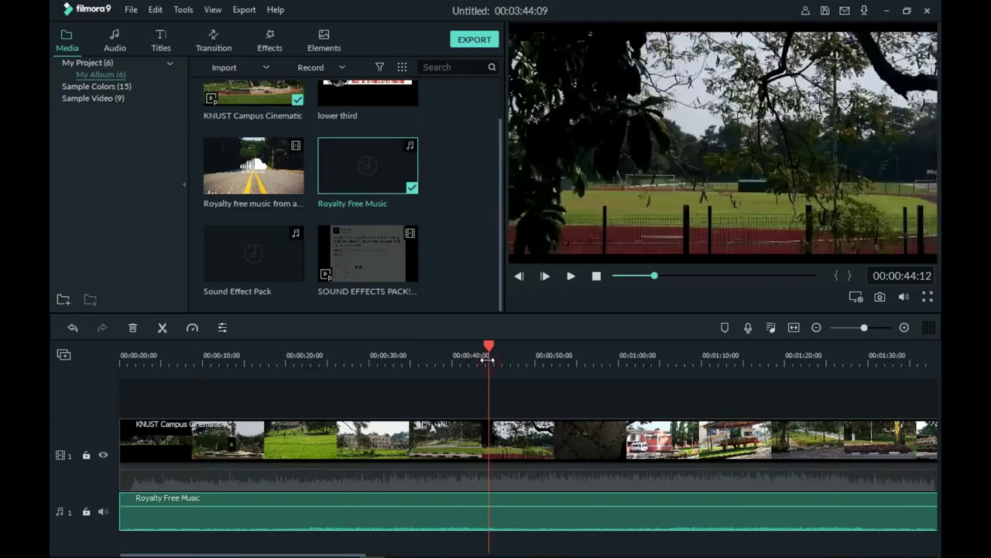
drag(493, 343, 481, 343)
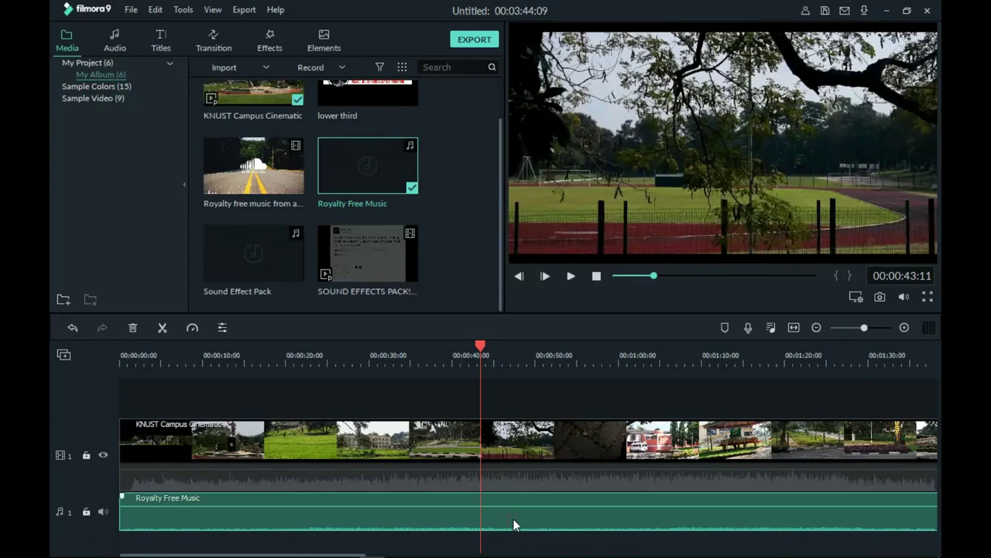
key(ctrl+b)
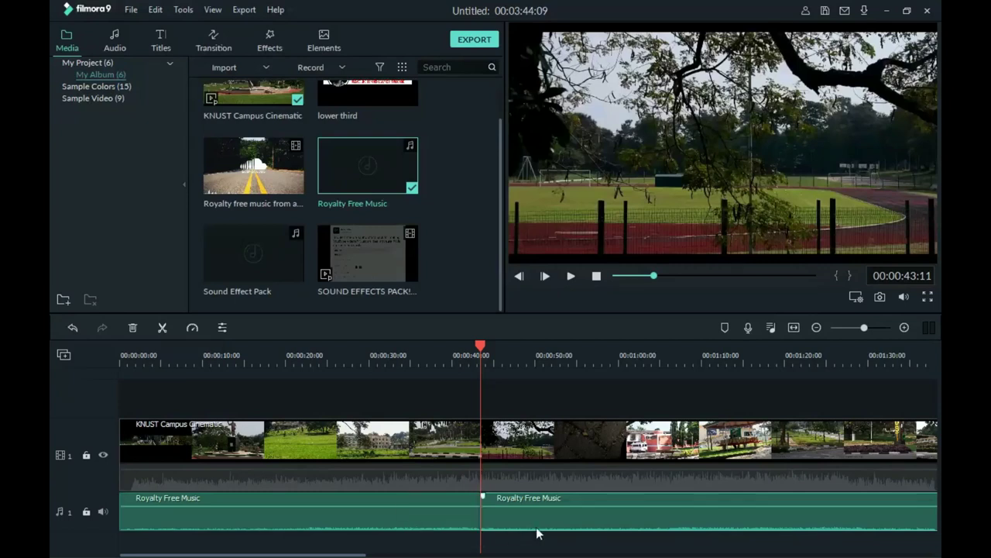
drag(519, 517, 446, 533)
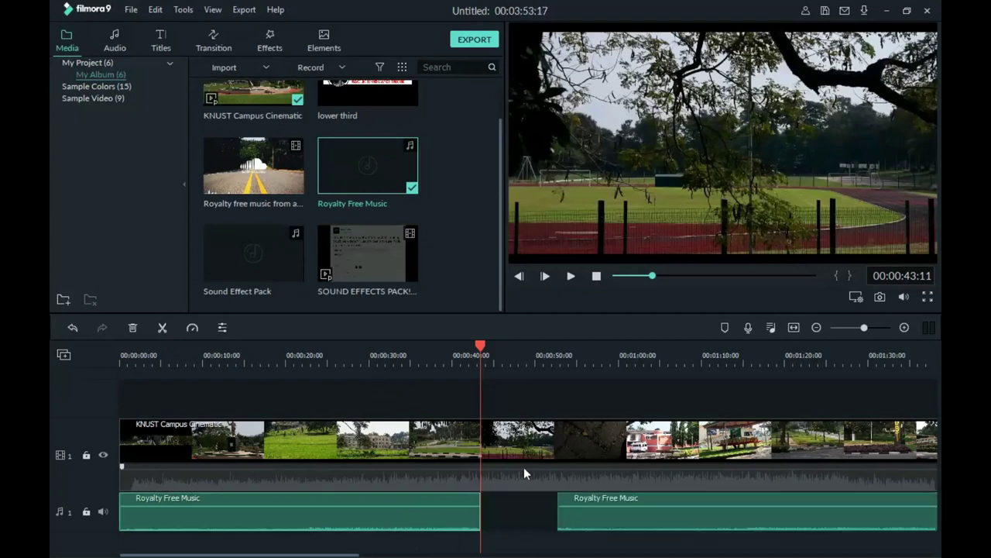
key(ctrl+z)
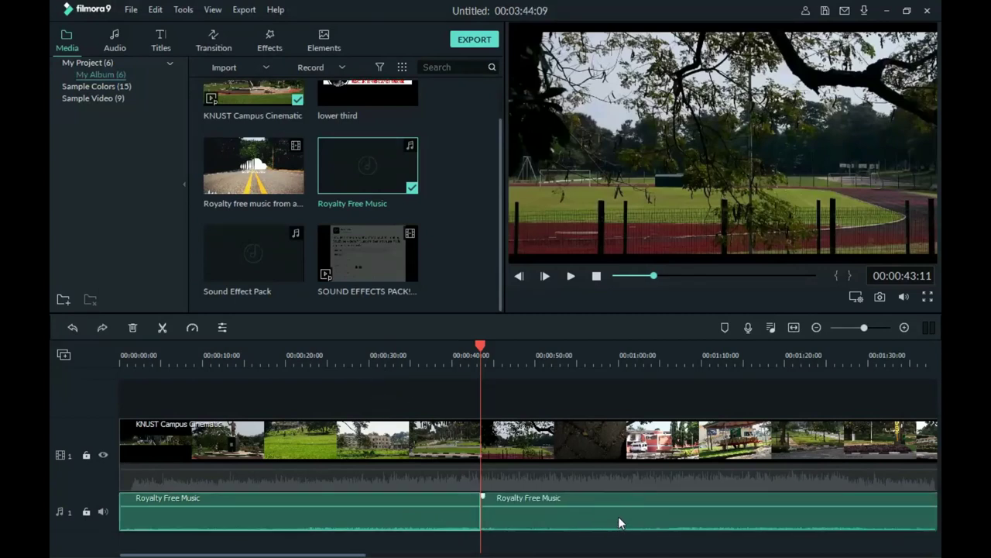
Step: Raise the second music piece's volume above the first and confirm
double_click(548, 527)
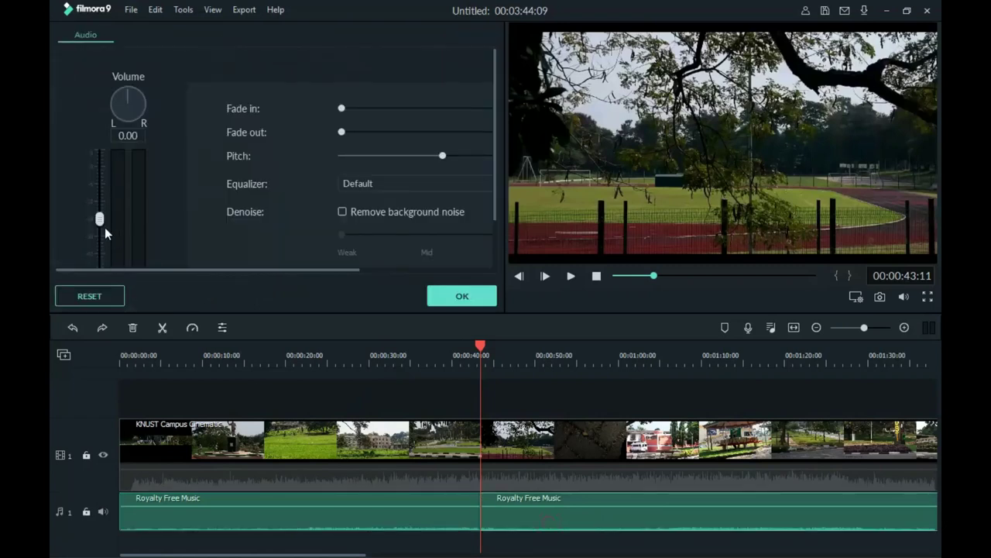
drag(100, 221, 88, 174)
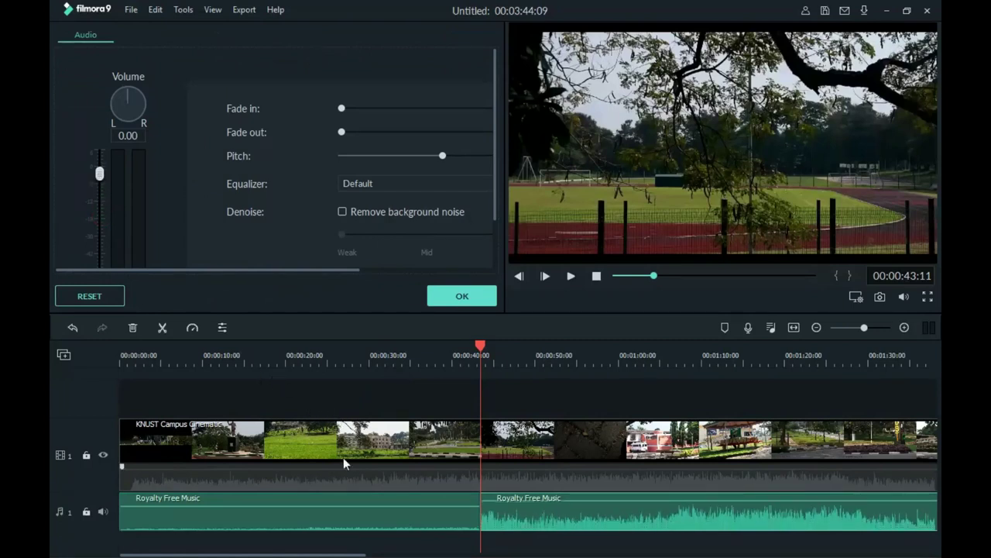
click(463, 301)
Step: Play back from 00:00:31:04 across the split to hear the louder second piece
click(378, 358)
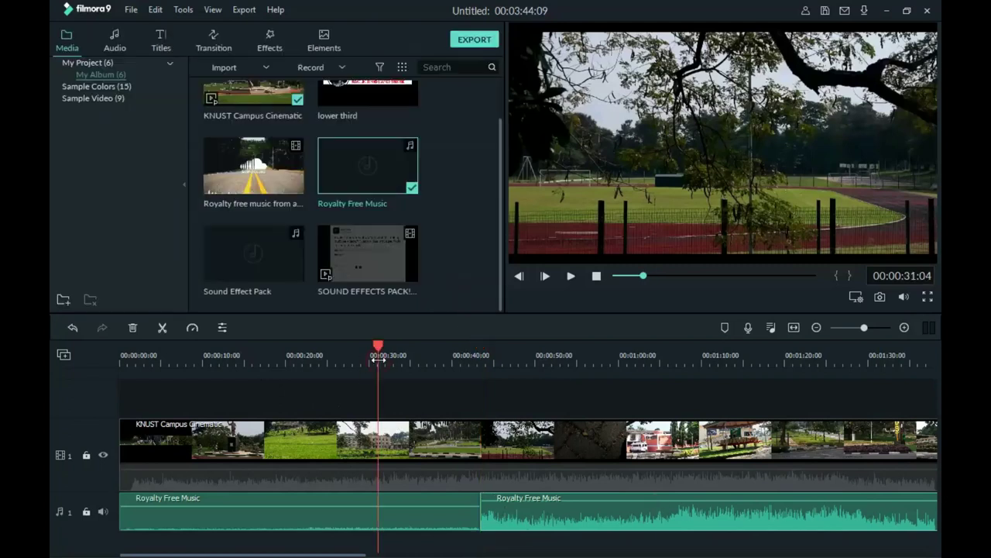
key(space)
click(444, 358)
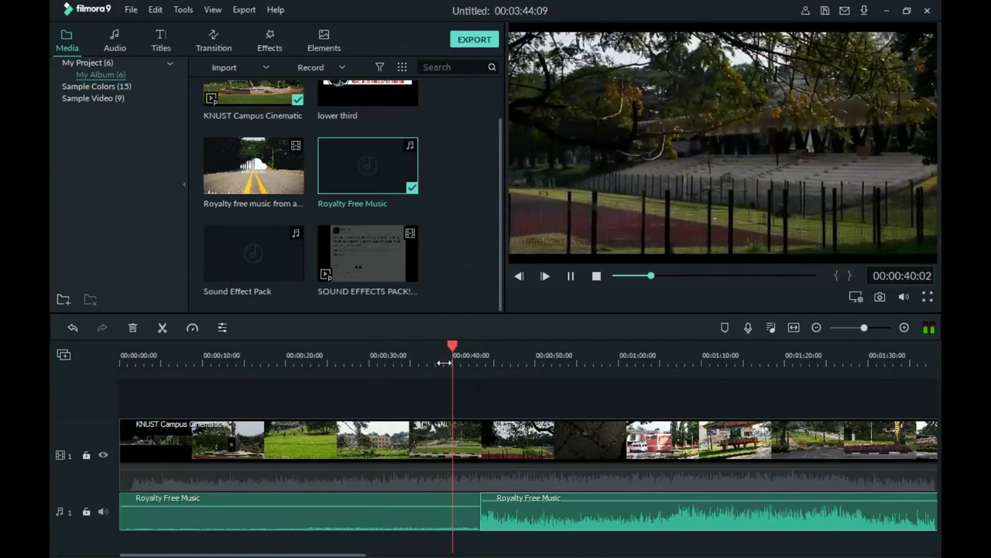
click(469, 363)
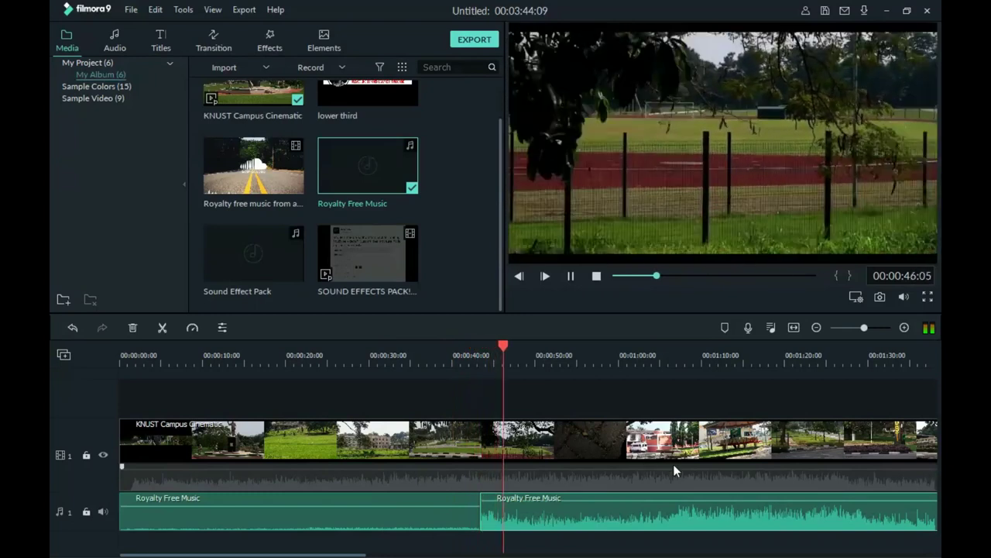
Step: Return the playhead to the start and add a fade-in to the first music piece
double_click(673, 465)
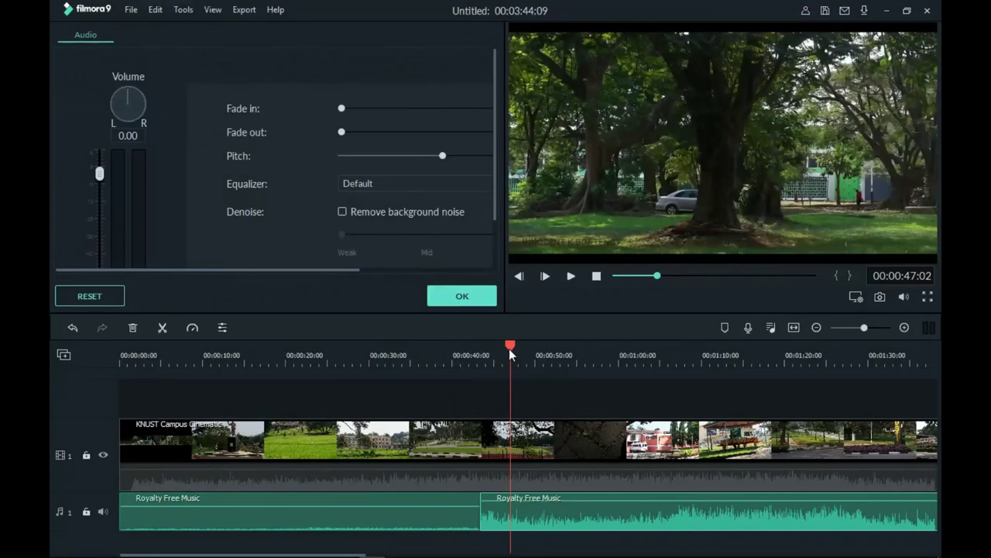
drag(509, 349, 50, 347)
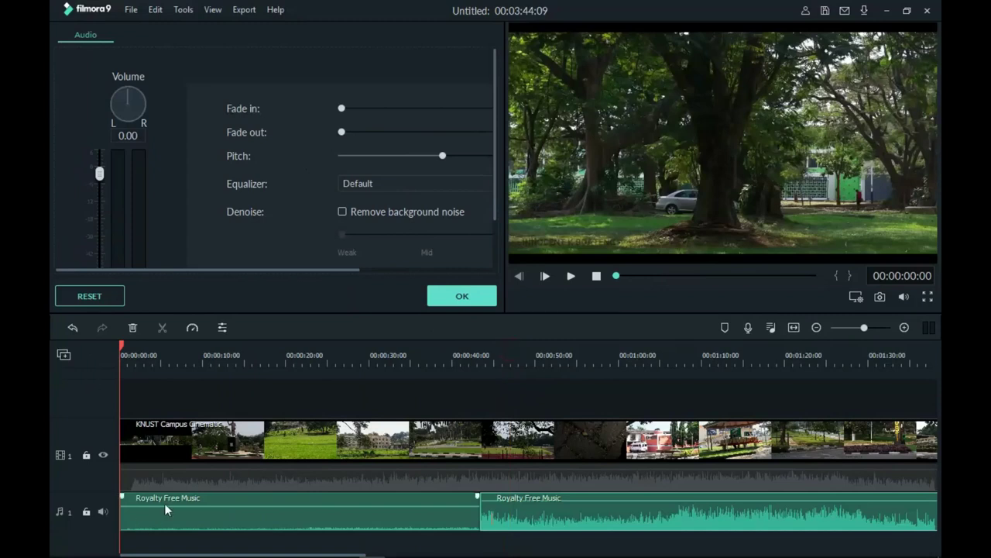
drag(341, 108, 375, 109)
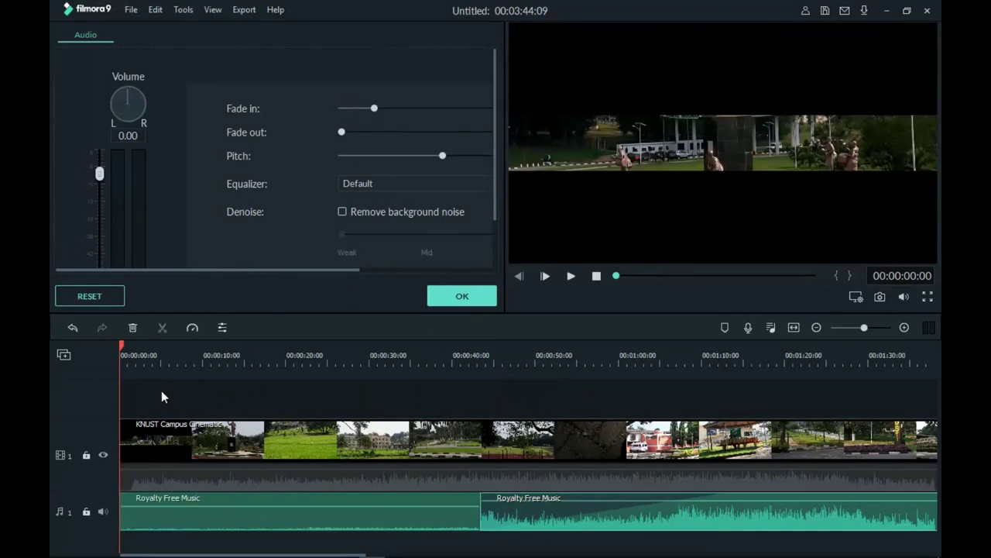
click(256, 528)
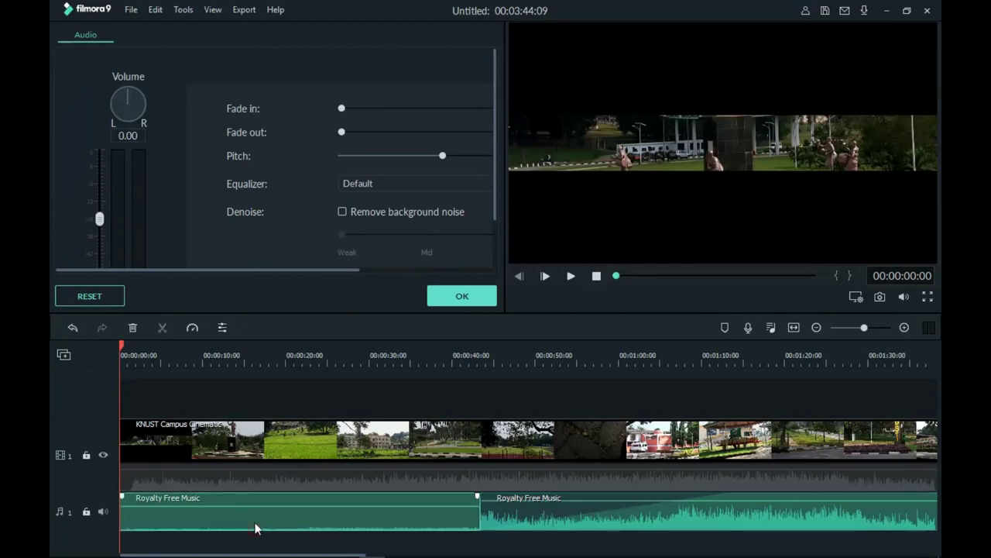
Step: Set a short fade-in on the second music piece and play it back to 00:00:57:22
double_click(554, 519)
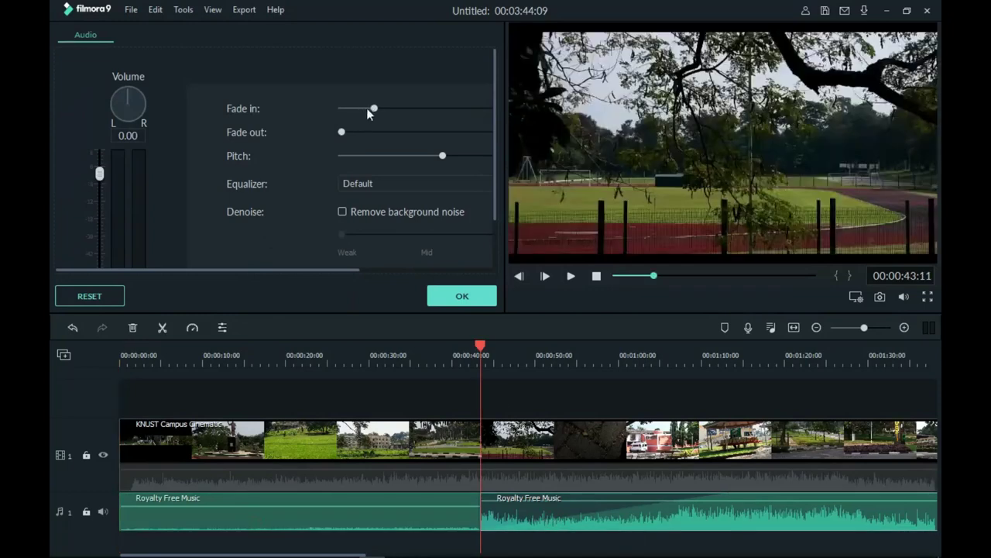
mouse_move(368, 111)
mouse_down()
mouse_move(350, 108)
mouse_move(362, 113)
mouse_up()
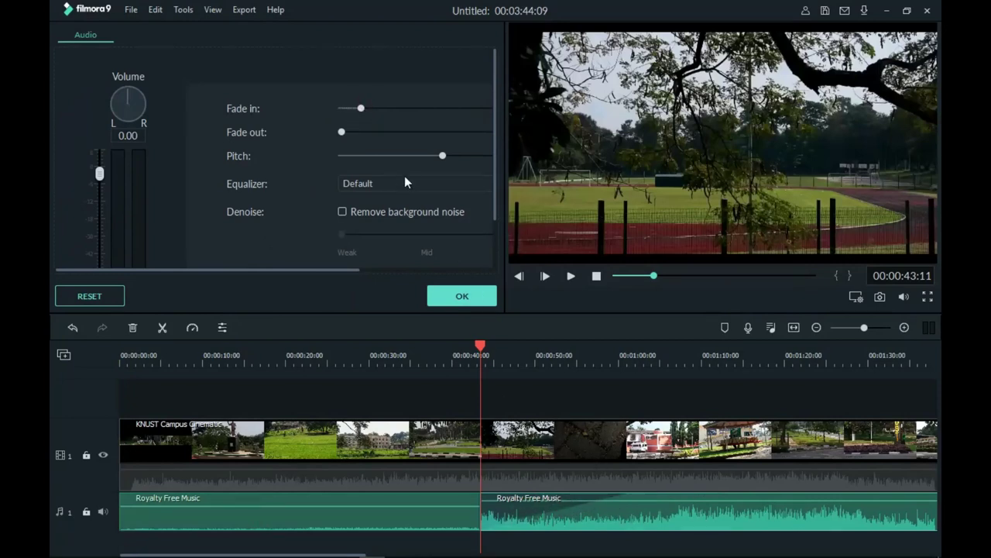
key(space)
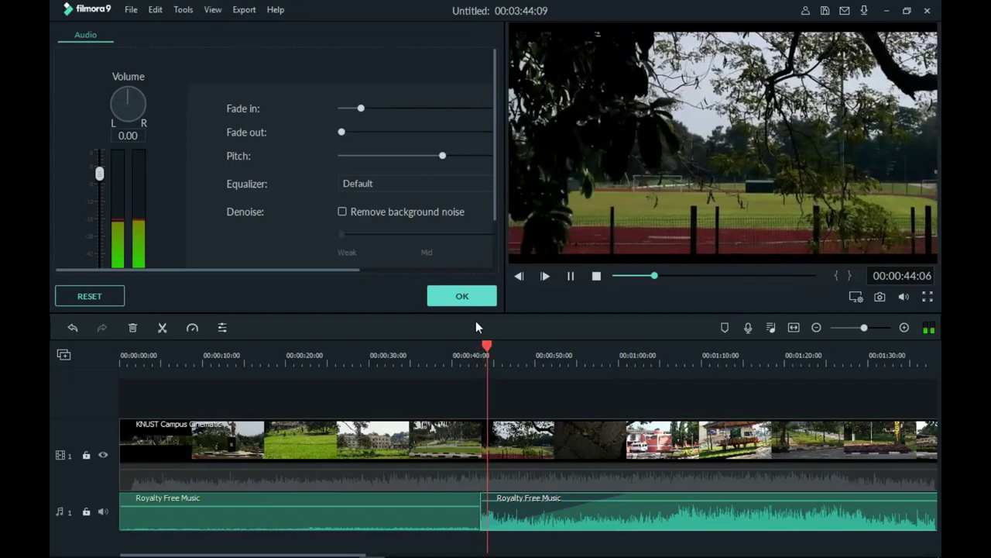
click(570, 361)
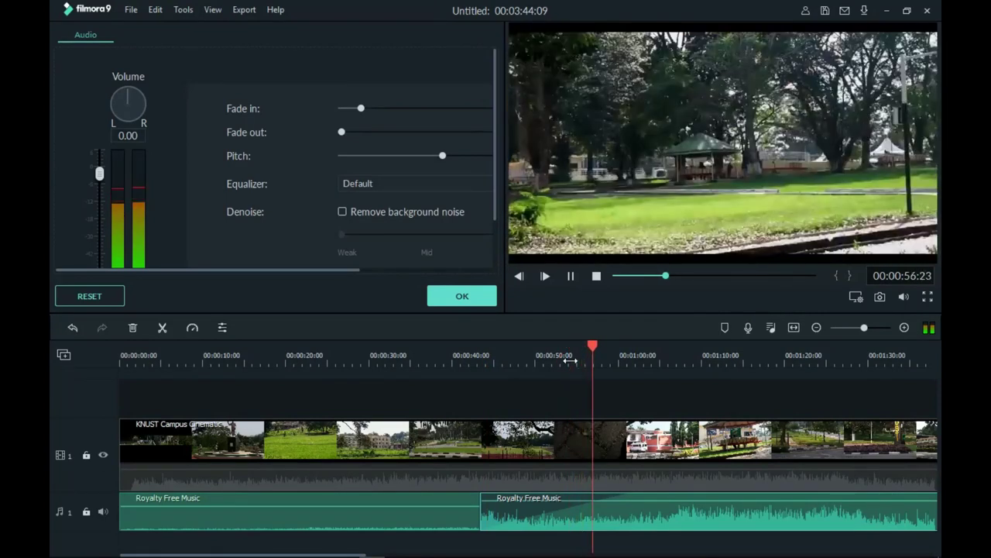
key(space)
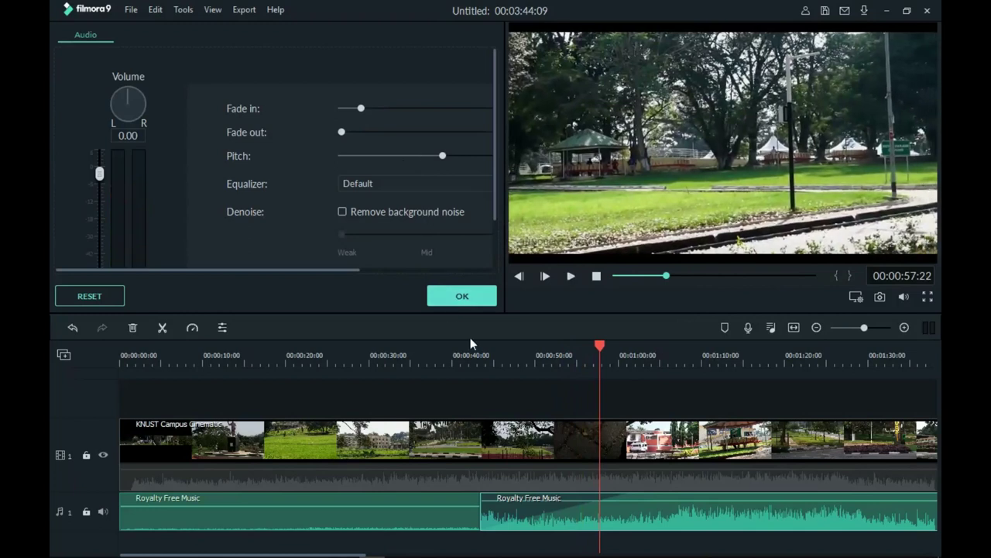
Step: Give the second music piece a 5.40 s fade-out at the end and confirm
scroll(488, 380, down, 3)
click(516, 355)
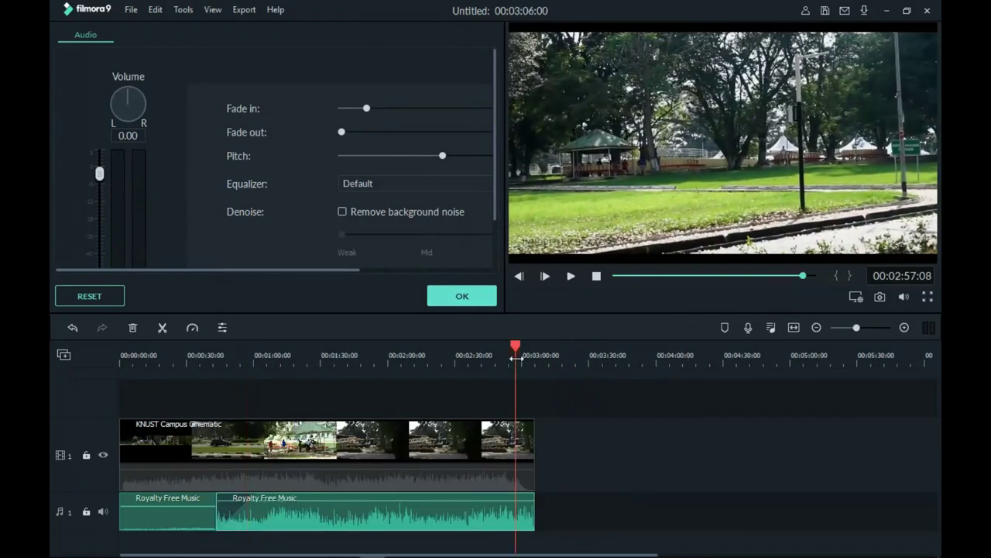
scroll(681, 359, up, 2)
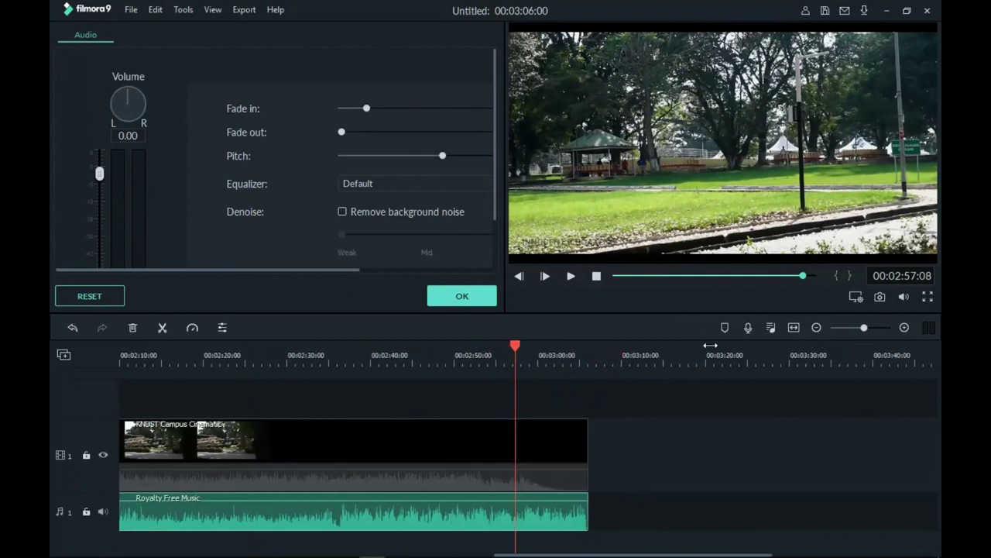
click(551, 358)
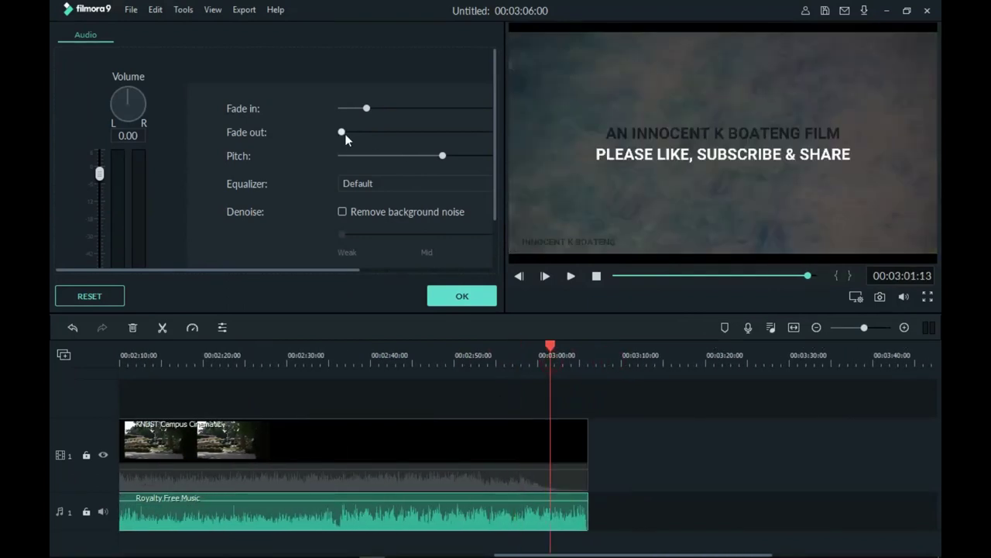
drag(344, 134, 349, 133)
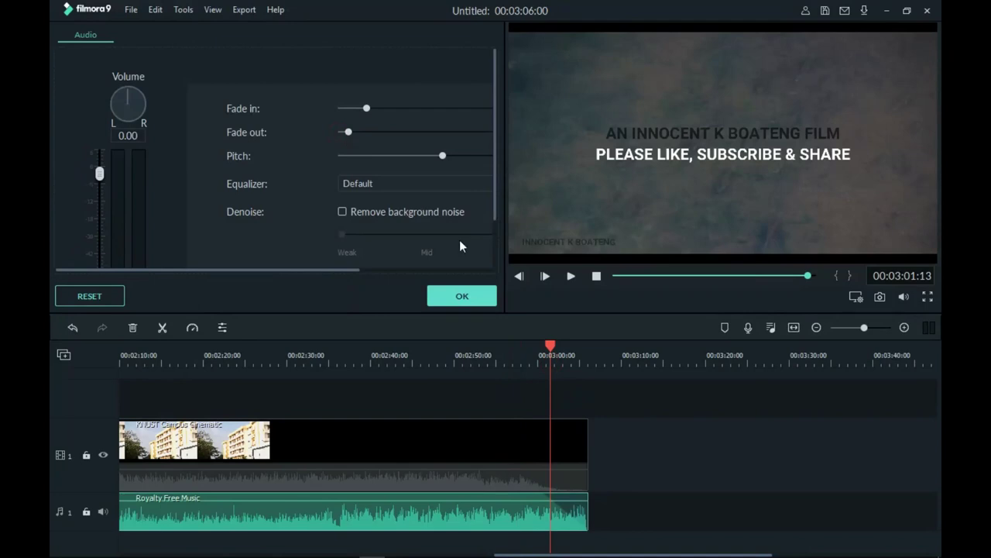
click(463, 296)
Step: Play the ending from about 2:58 to hear the background music fade out
scroll(697, 360, up, 1)
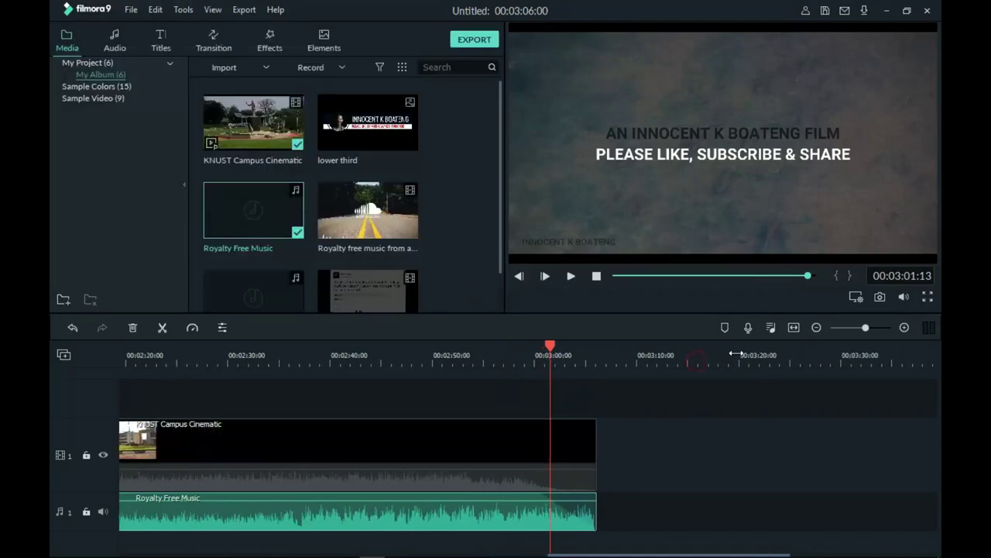
scroll(735, 354, up, 1)
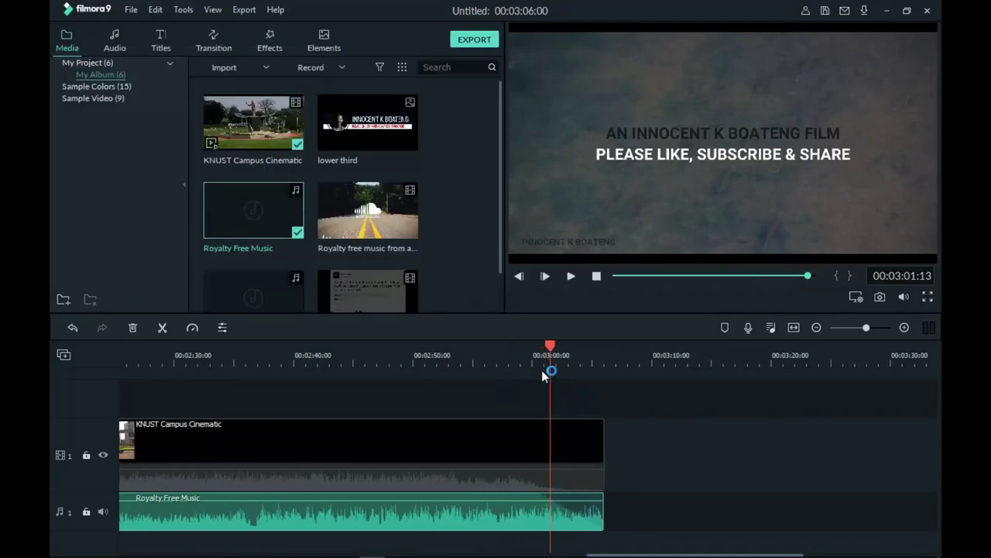
drag(544, 374, 517, 363)
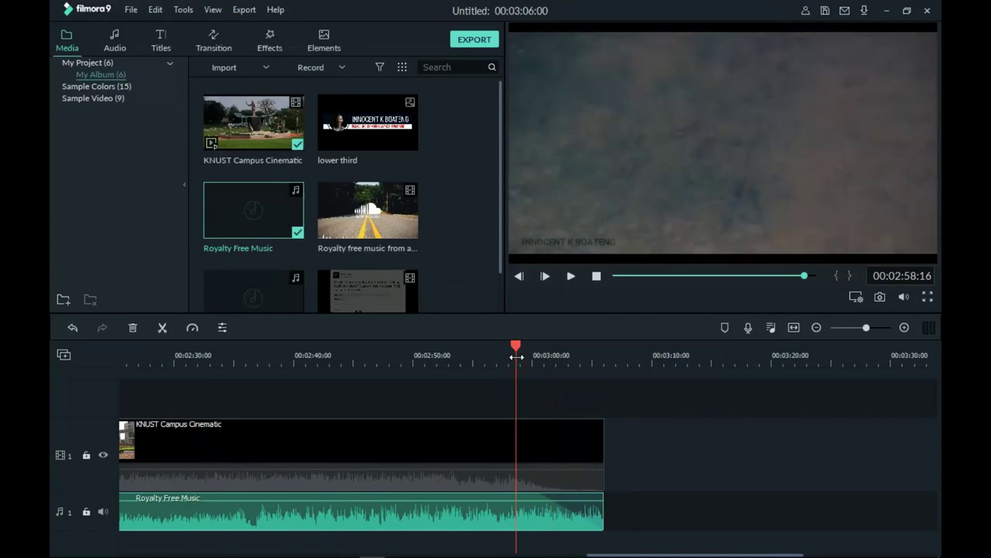
key(space)
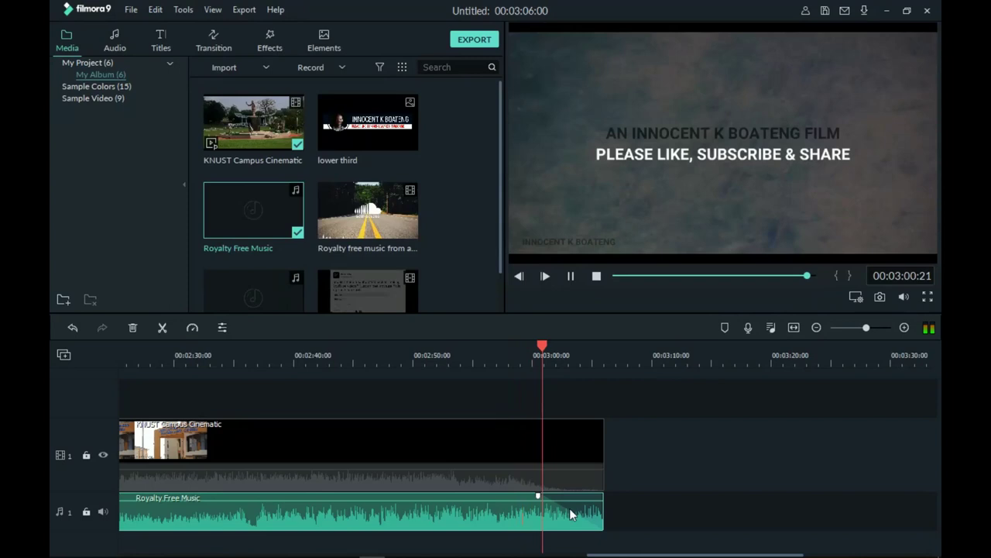
click(551, 360)
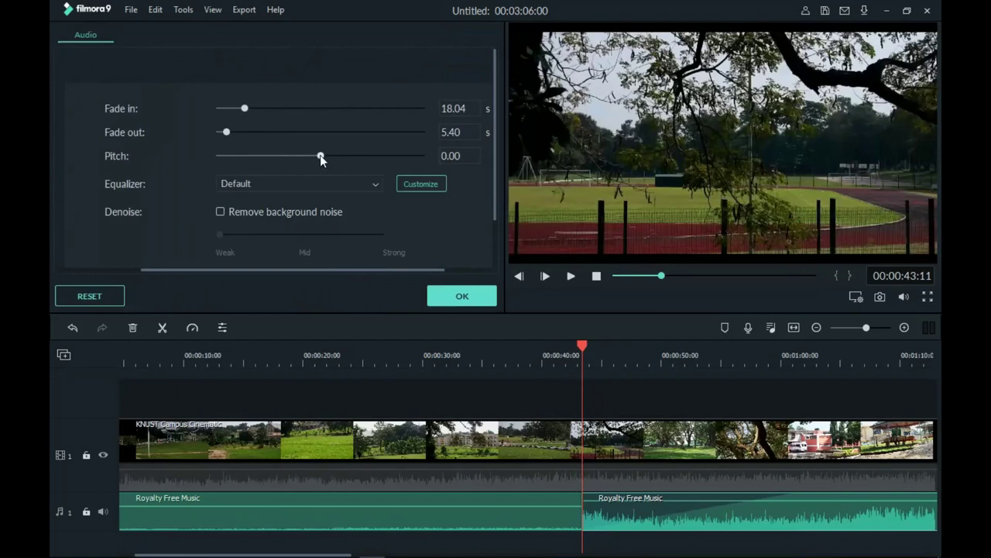
Step: Reset the music's pitch to 0.00 after a trial change and pick the Custom equalizer preset
drag(320, 155, 382, 150)
double_click(305, 158)
click(296, 182)
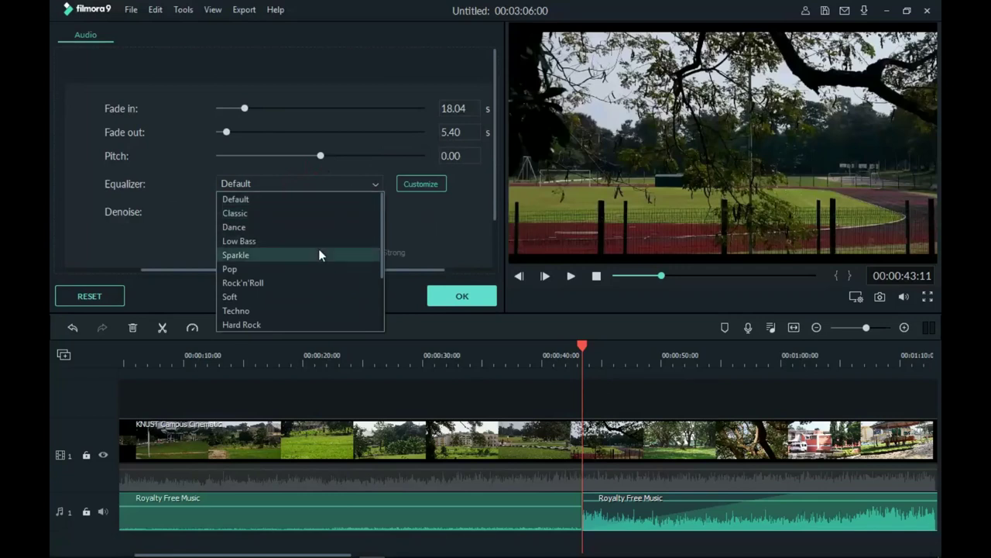
scroll(265, 315, down, 2)
scroll(262, 300, up, 2)
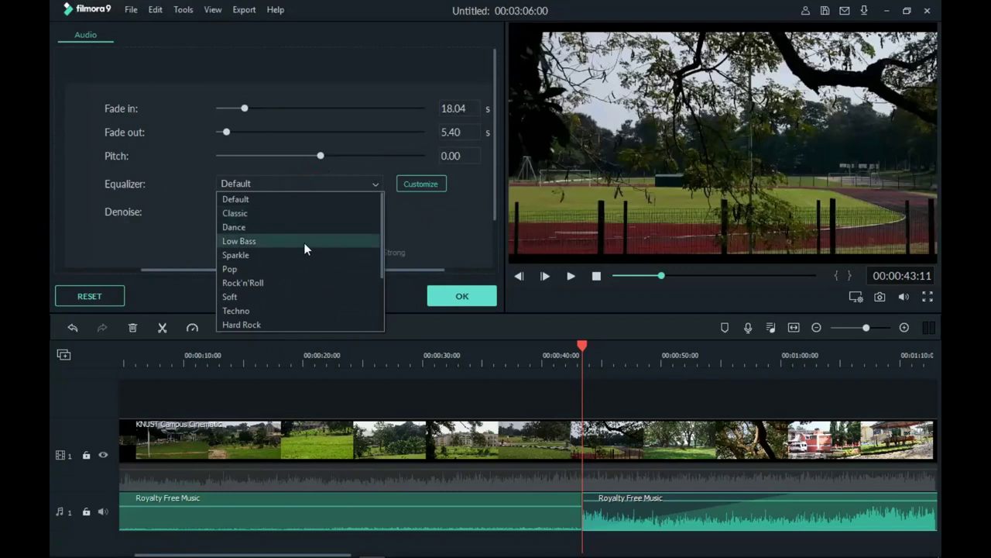
scroll(294, 271, down, 2)
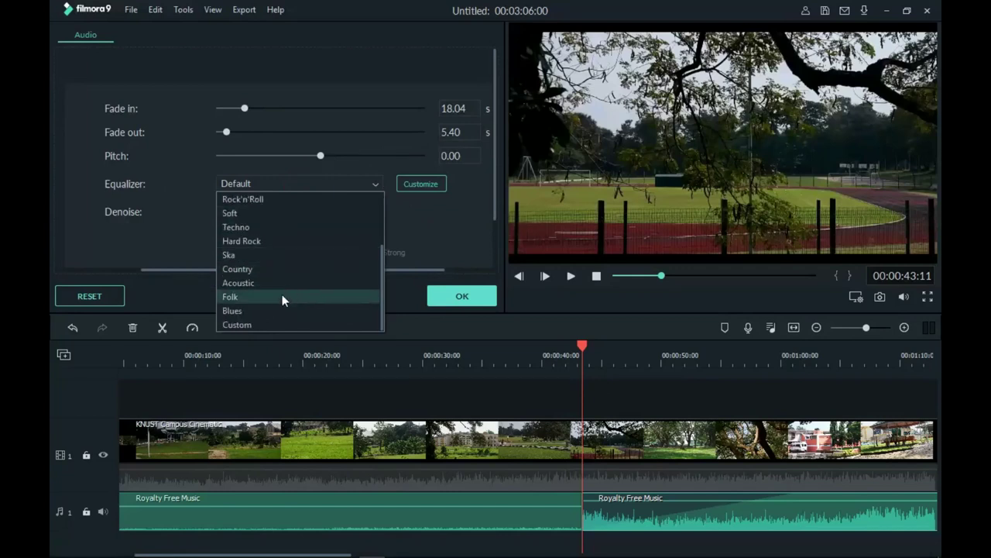
click(255, 323)
Step: Leave all ten Custom equalizer bands at 0.00 and confirm the music's audio settings
click(420, 186)
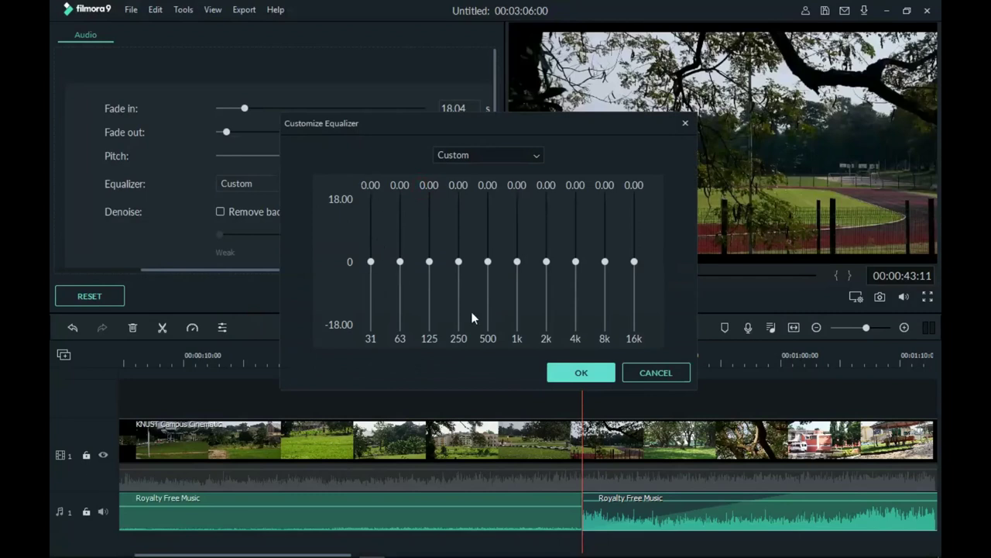
click(670, 375)
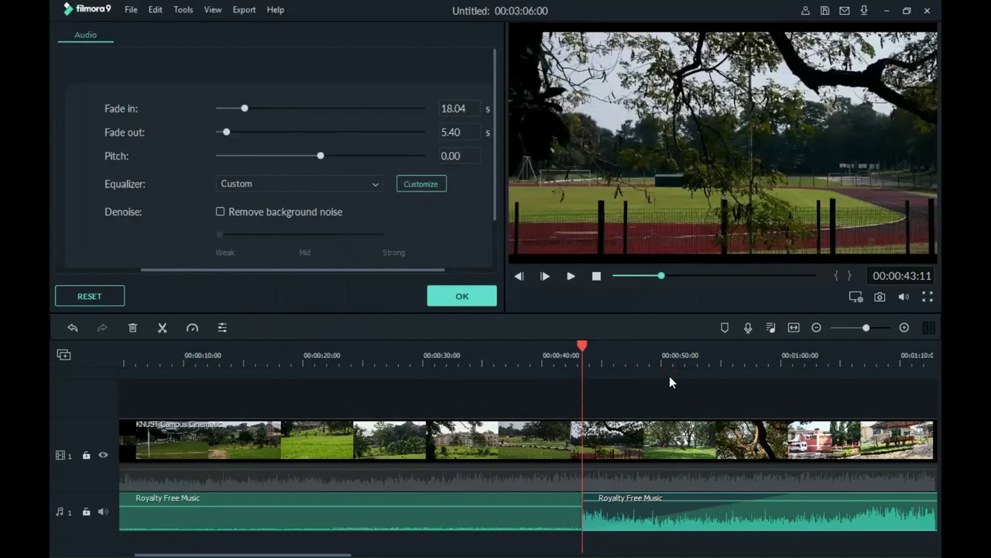
drag(387, 271, 223, 271)
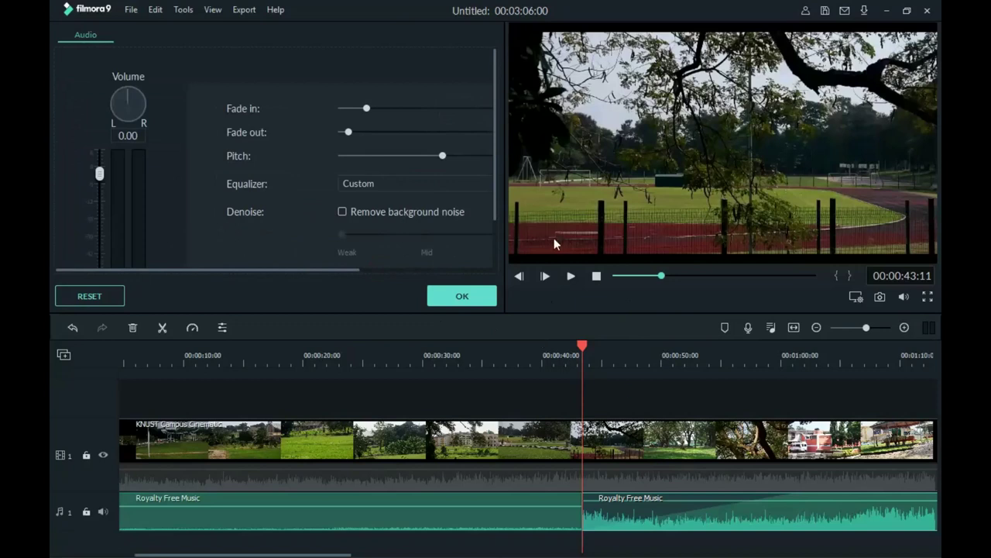
click(490, 300)
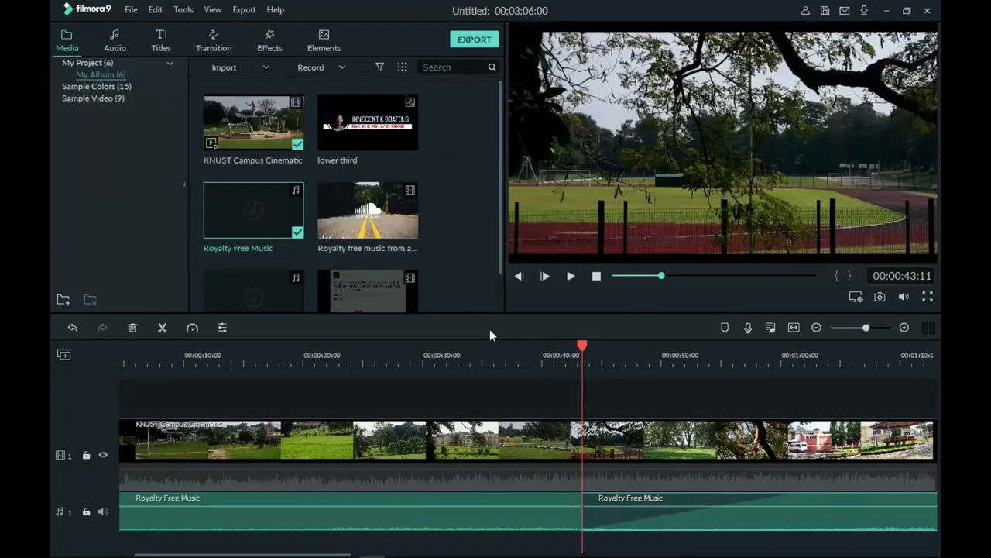
Step: Drop the lower third image on track 2 at 43 seconds, then shrink it toward the bottom right
click(403, 132)
drag(403, 131, 580, 405)
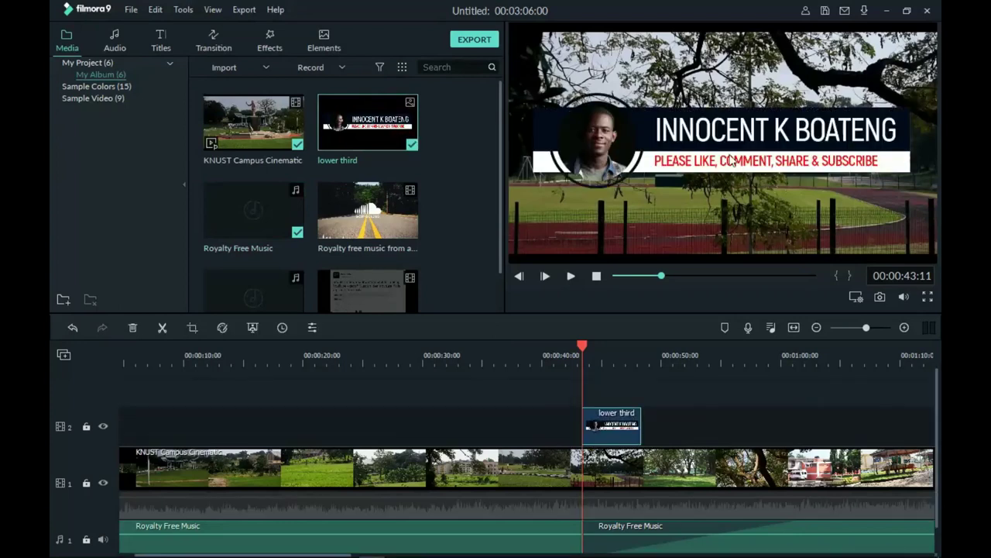
click(761, 147)
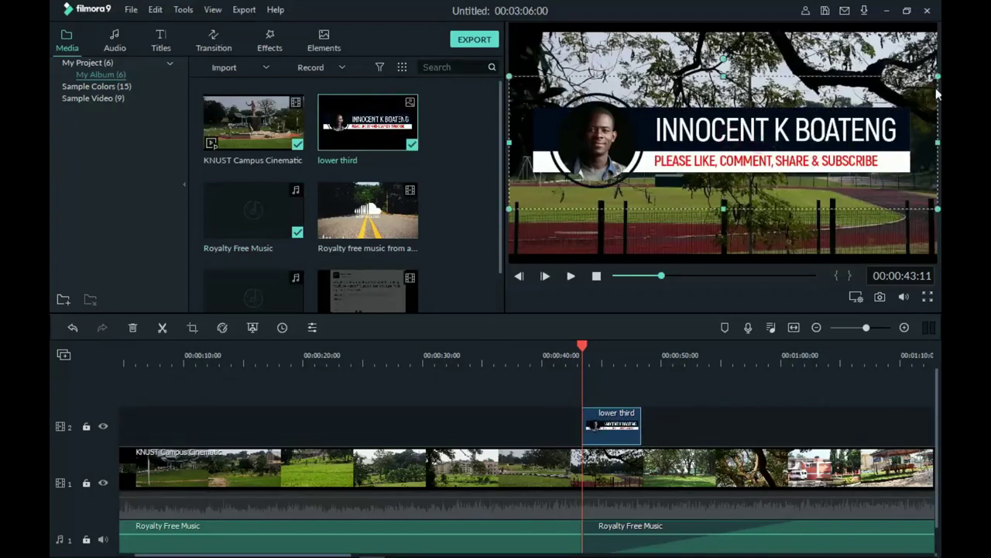
drag(810, 145, 778, 221)
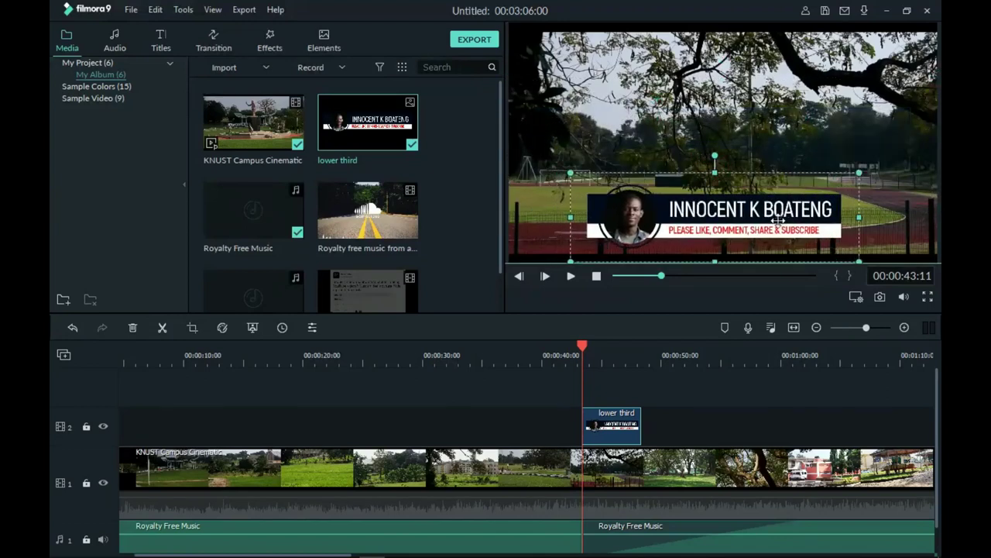
drag(858, 172, 825, 189)
drag(771, 233, 792, 234)
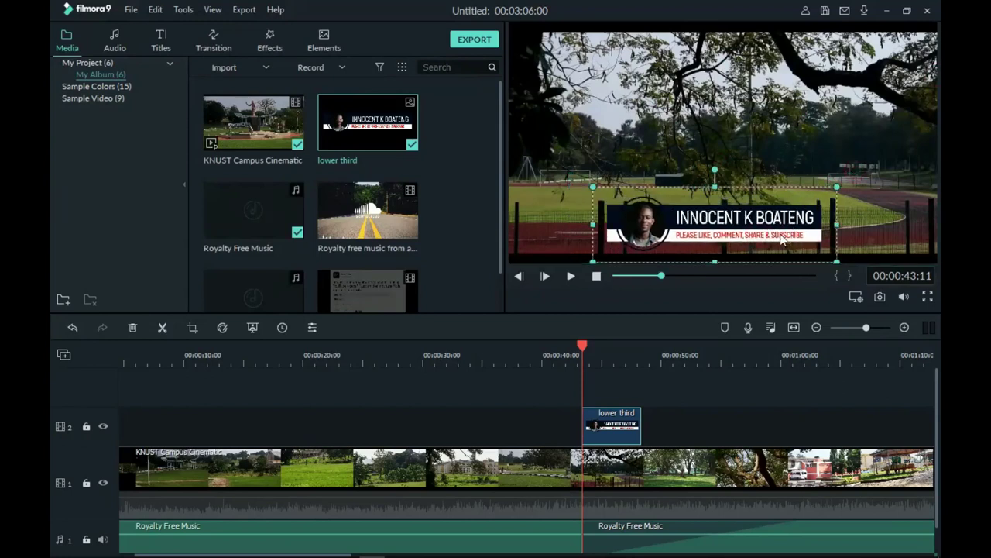
Step: Apply the Boom! motion animation to the lower third clip
scroll(647, 328, down, 1)
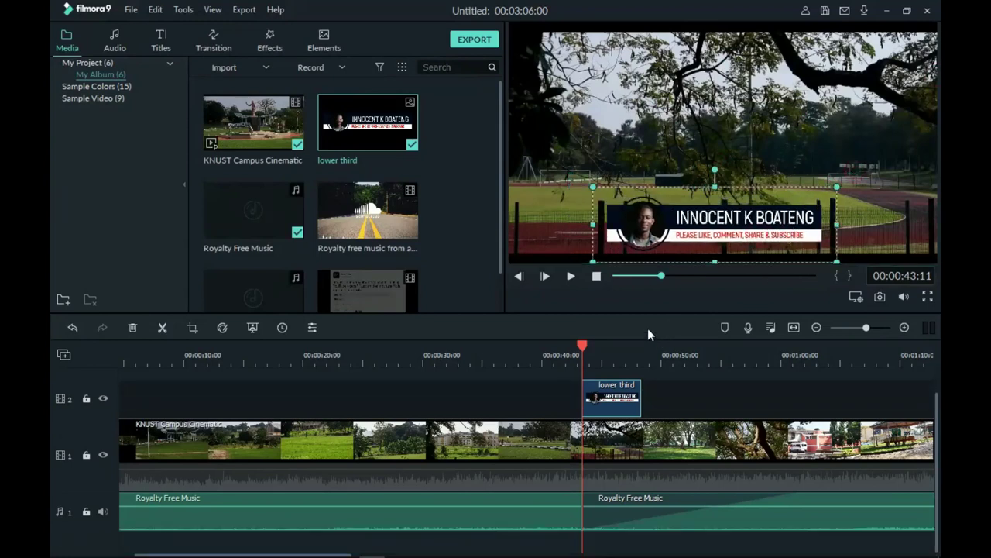
double_click(624, 401)
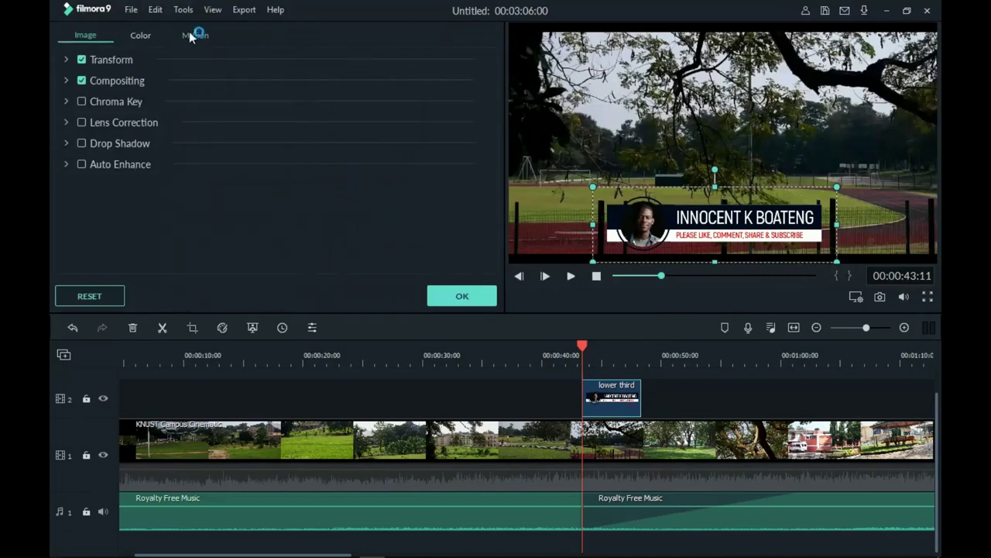
click(194, 34)
click(215, 103)
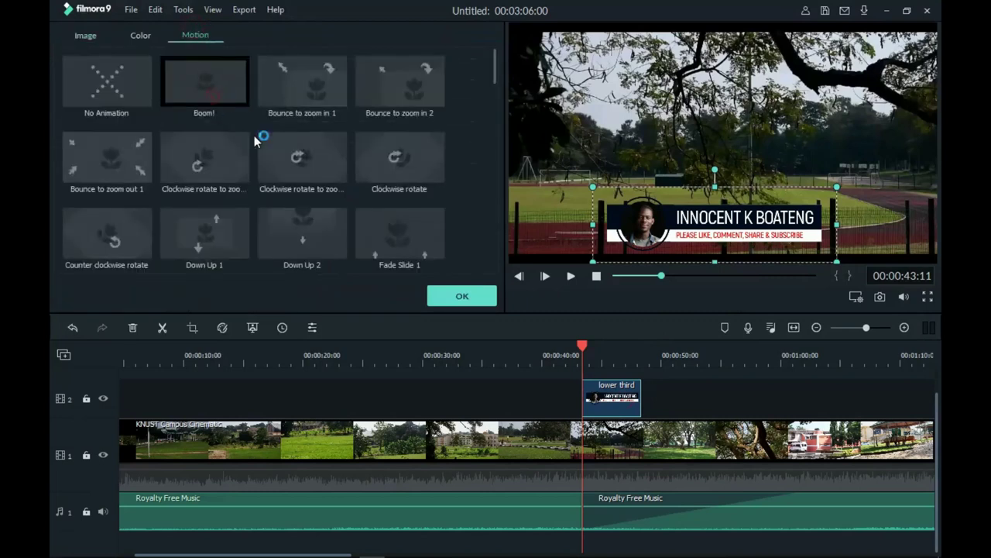
Step: Confirm Boom! and preview the lower third from 00:00:42:23, pausing at 00:00:45:02
click(461, 297)
click(577, 361)
key(space)
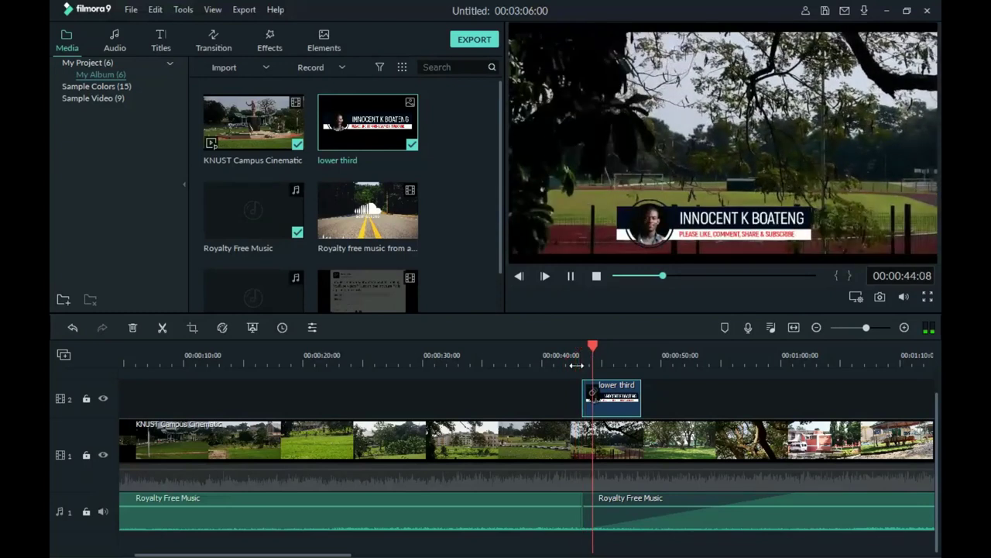
key(space)
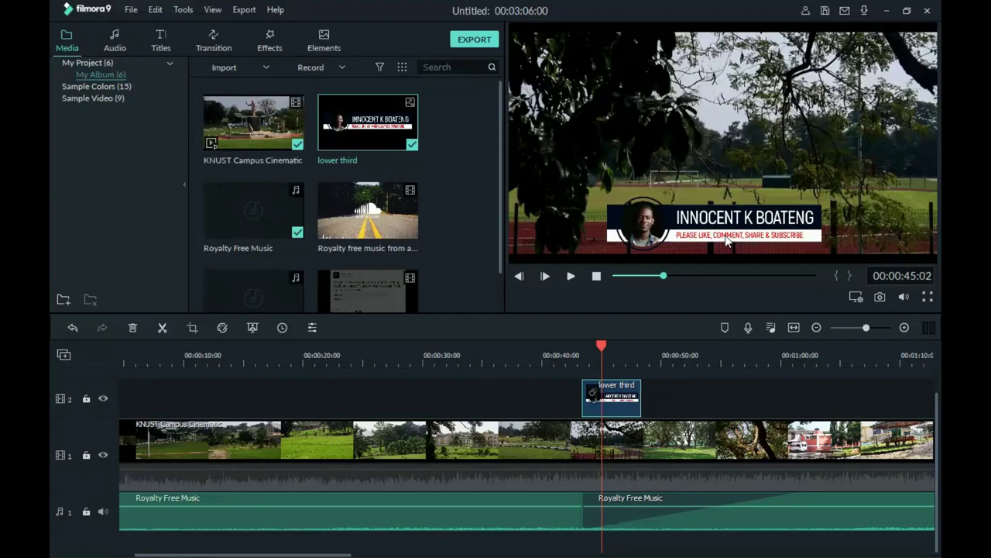
Step: Drag the Sound Effect Pack audio to a new audio track 2 at the timeline start
scroll(458, 220, down, 1)
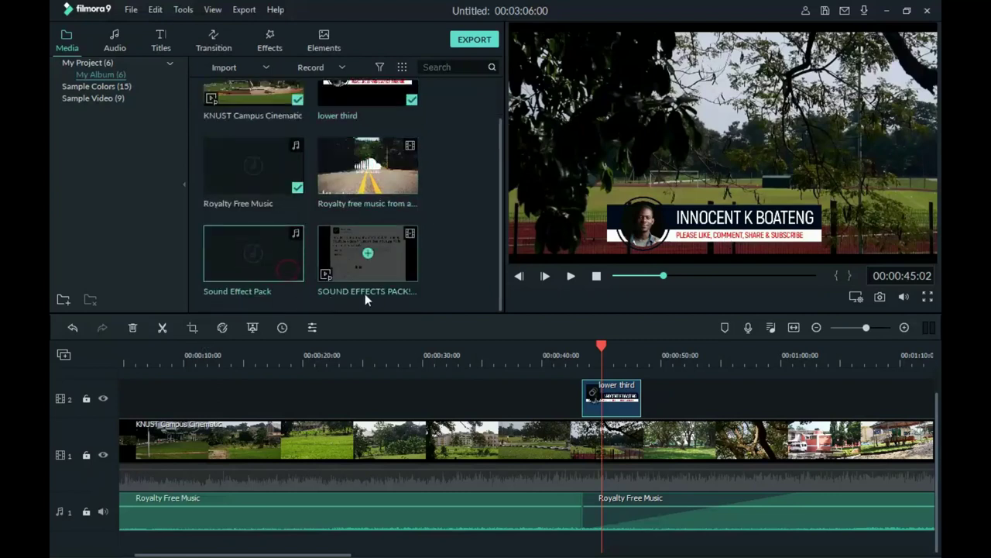
click(388, 275)
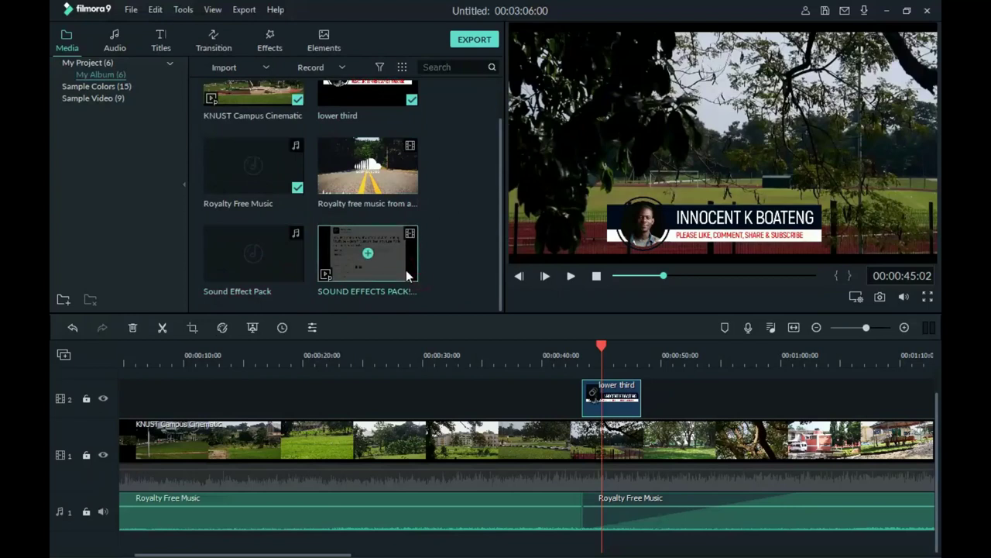
key(Left)
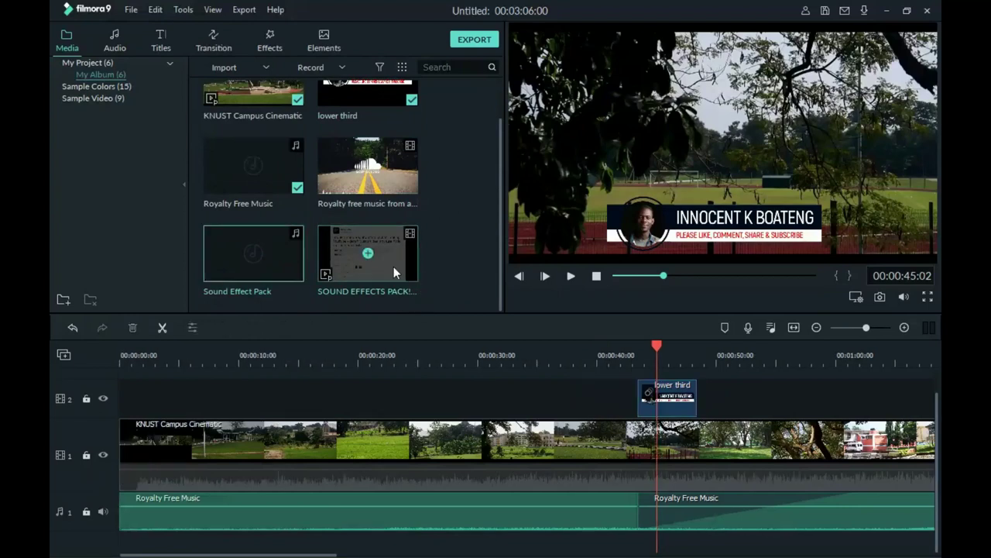
drag(295, 266, 110, 549)
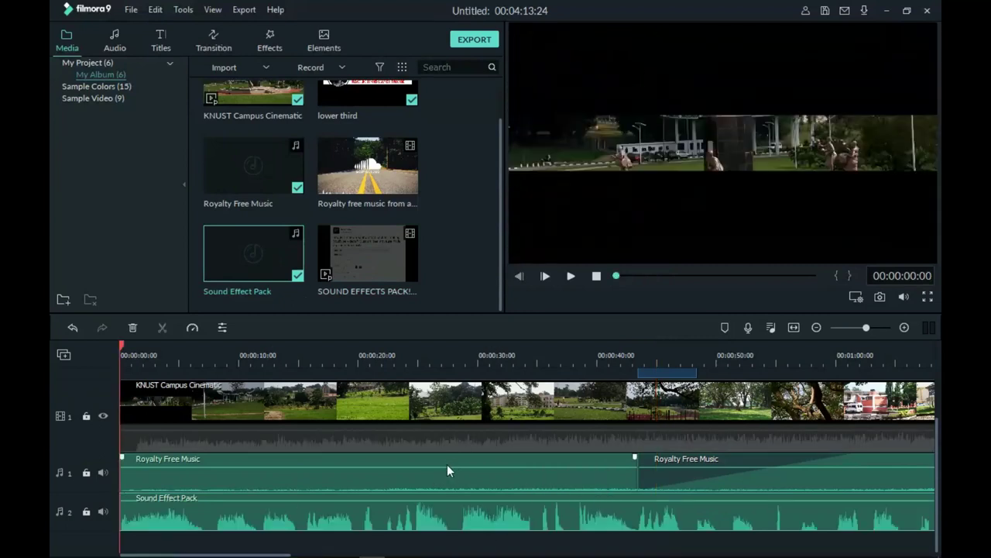
key(space)
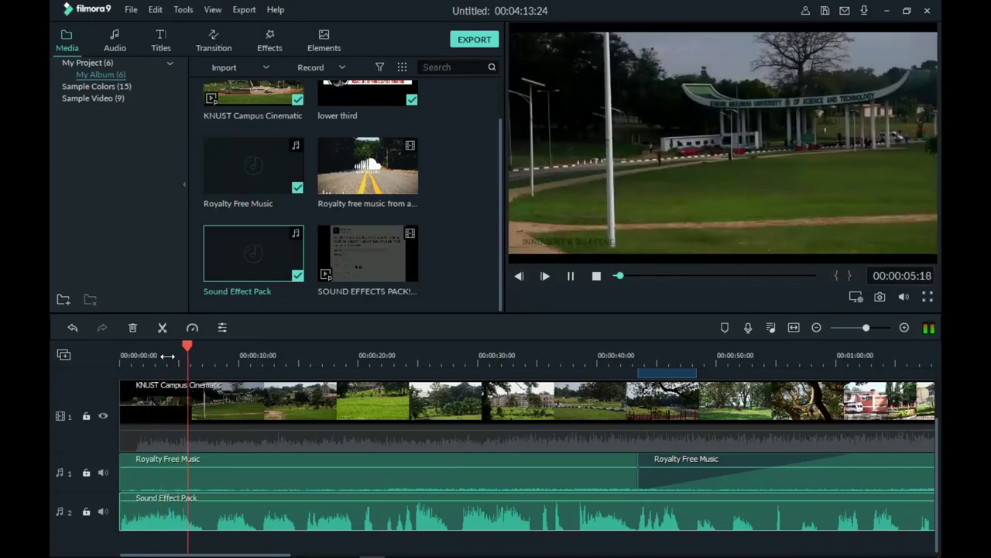
key(space)
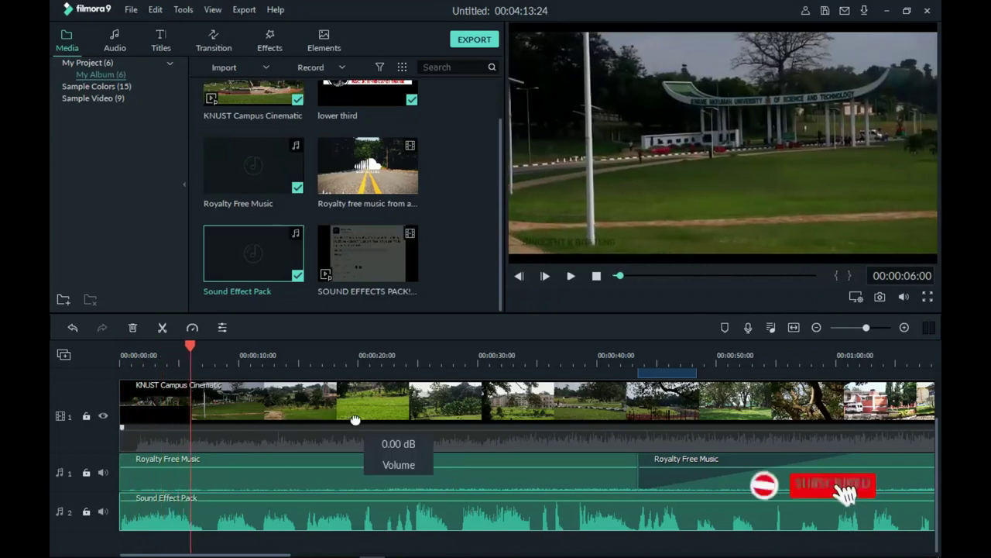
click(353, 355)
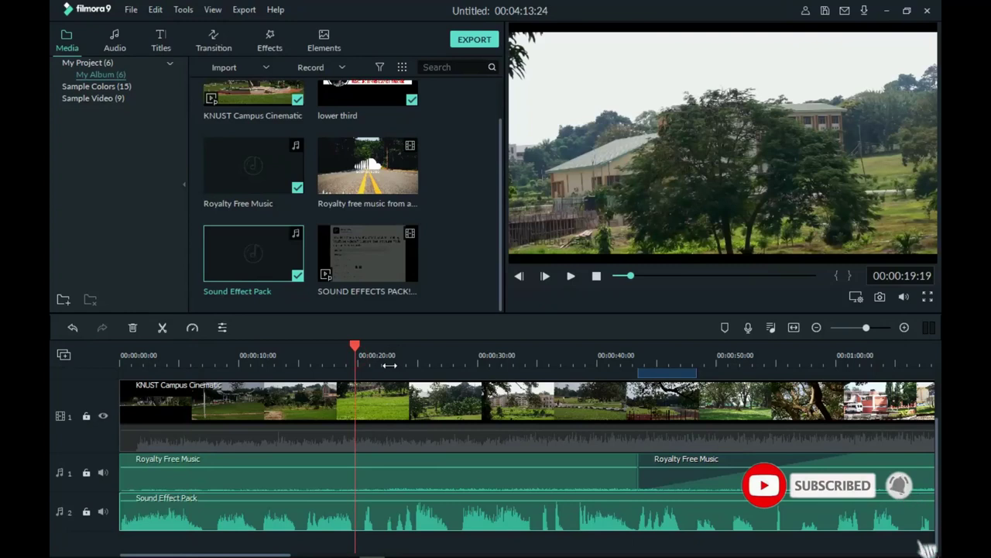
click(388, 358)
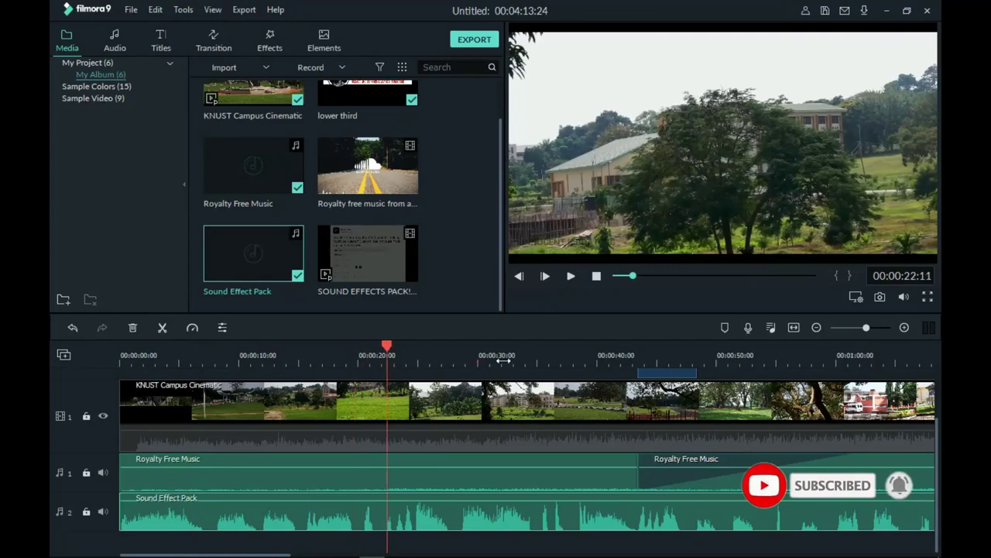
scroll(479, 361, up, 1)
click(384, 363)
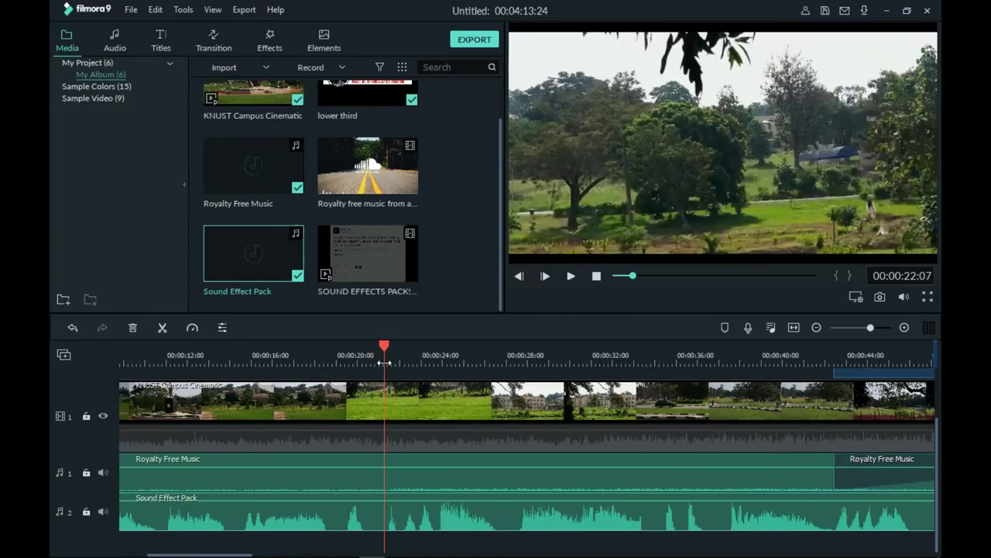
key(space)
key(space)
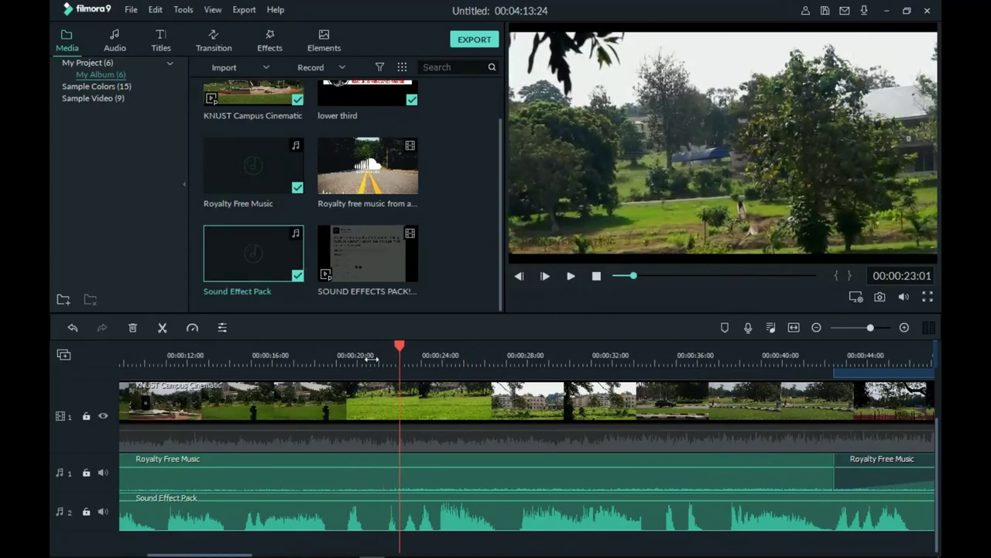
drag(398, 357, 515, 363)
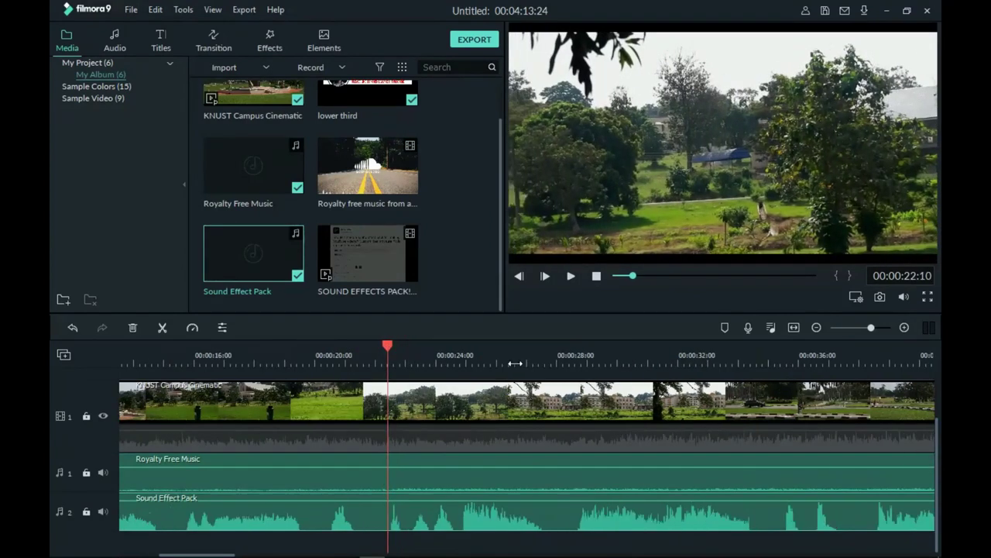
click(395, 347)
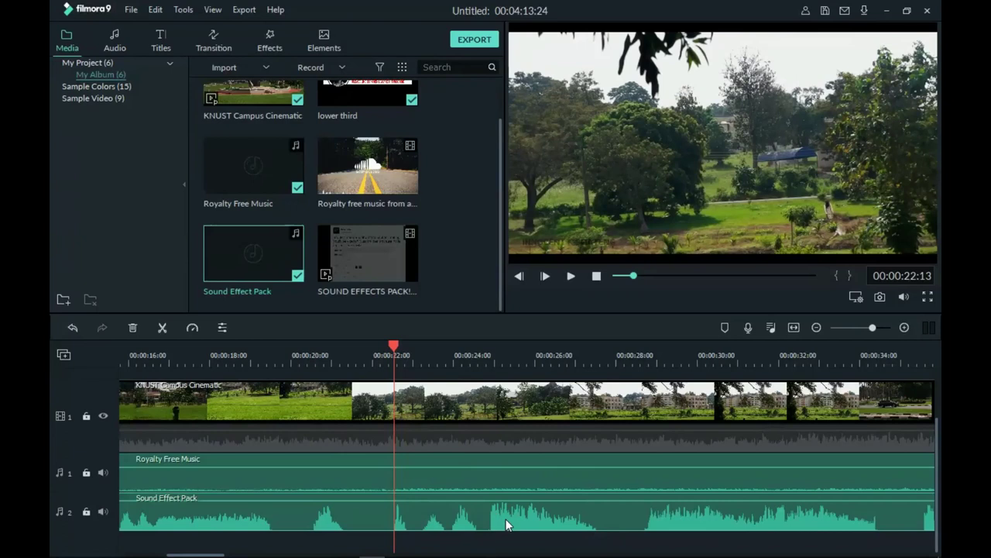
Step: Split Sound Effect Pack at 22:13 and 22:21, deleting the parts before and after the snippet
key(ctrl+b)
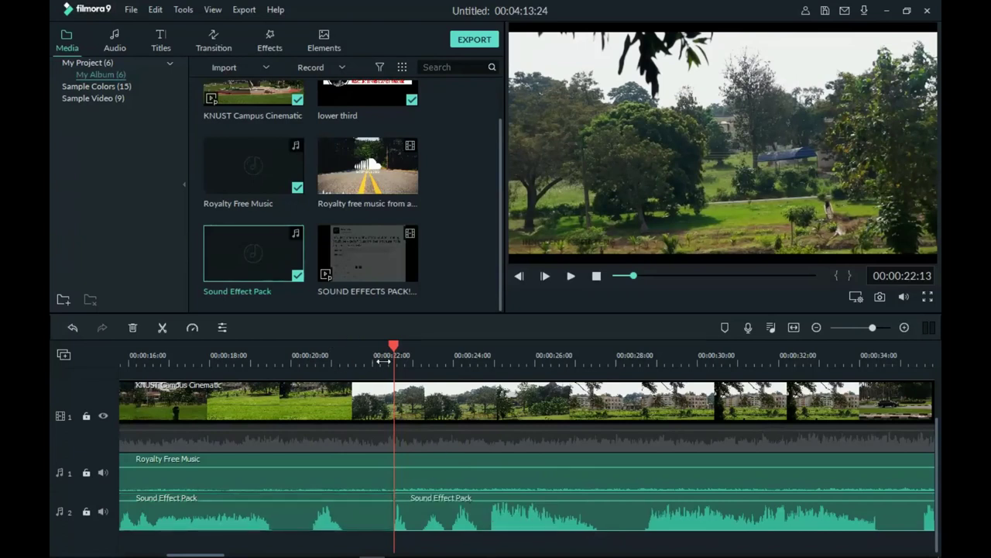
drag(395, 346, 409, 351)
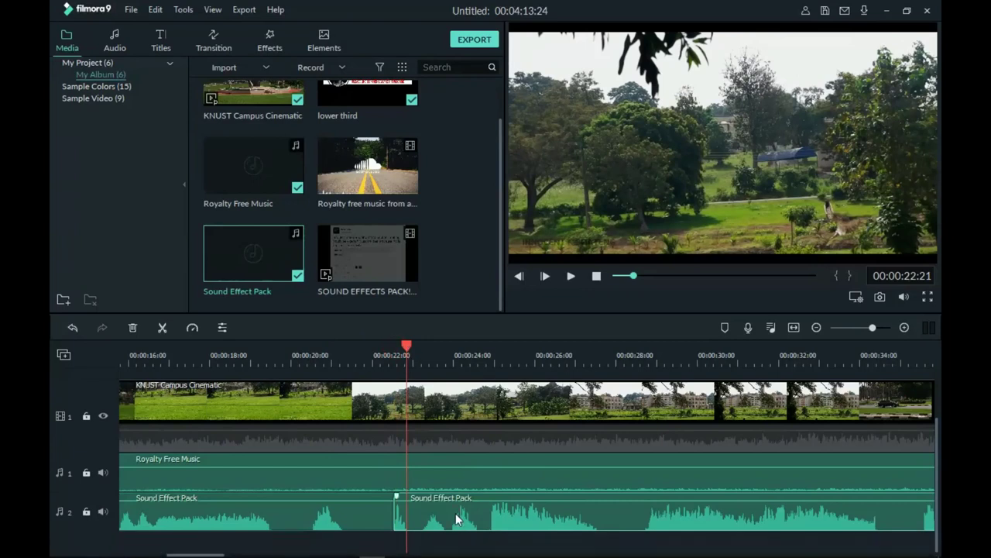
key(ctrl+b)
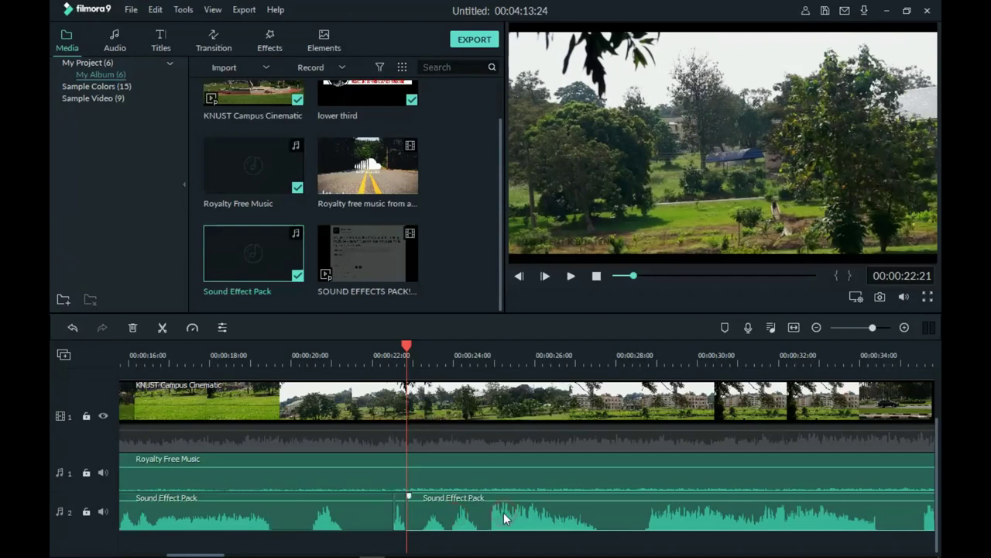
key(Delete)
click(375, 511)
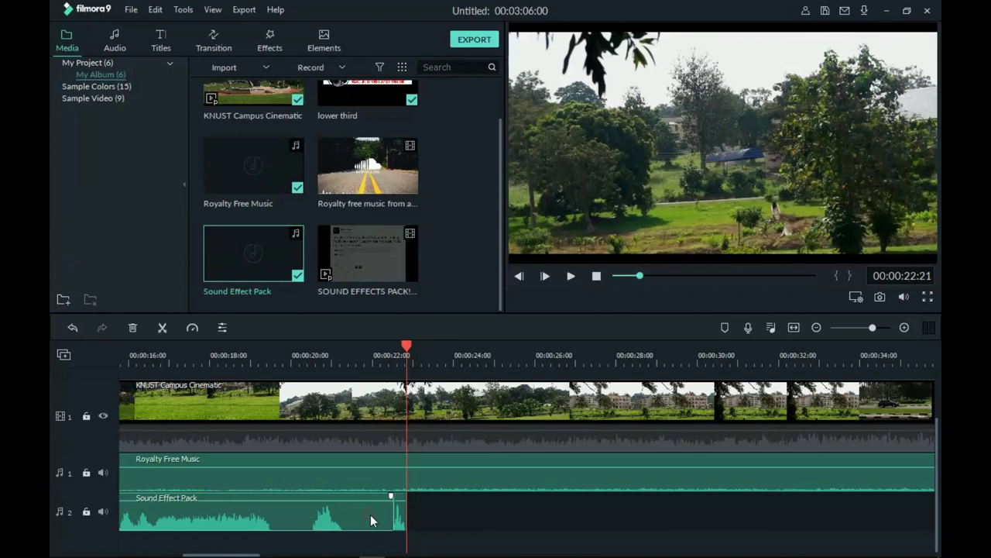
key(Delete)
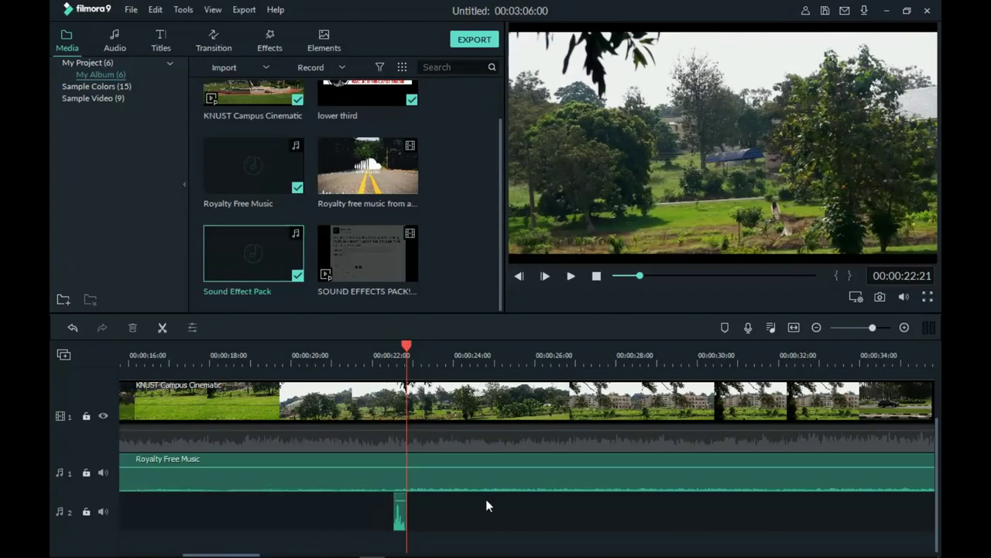
scroll(519, 480, up, 2)
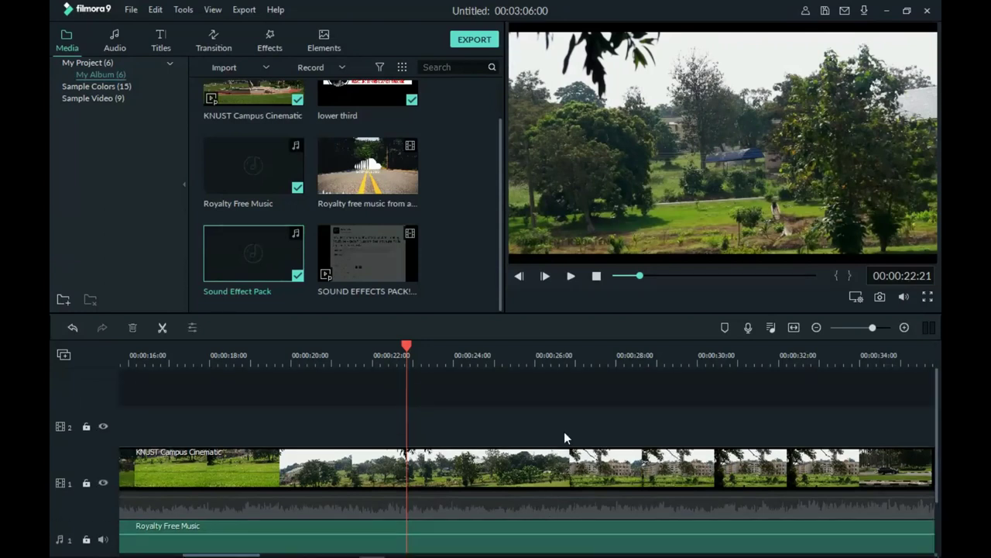
Step: Place the playhead at the lower third's start, around 43 seconds
scroll(564, 431, down, 2)
scroll(612, 362, down, 5)
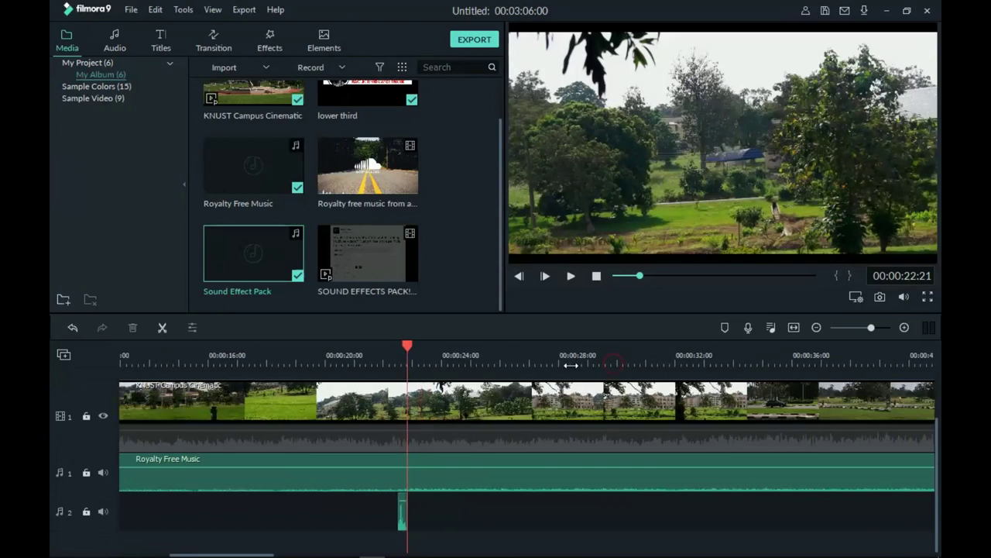
scroll(587, 431, up, 2)
scroll(588, 434, down, 1)
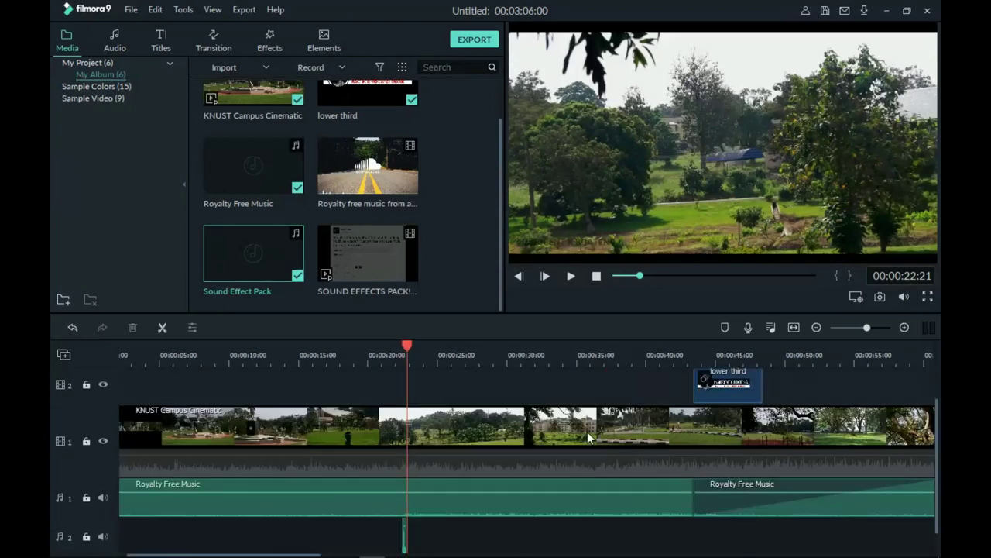
click(690, 355)
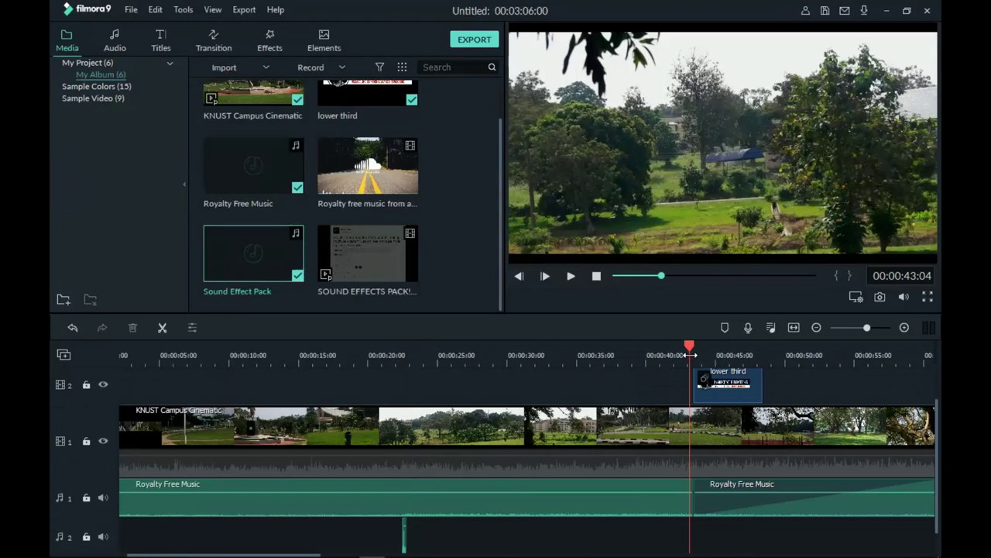
drag(690, 354, 684, 355)
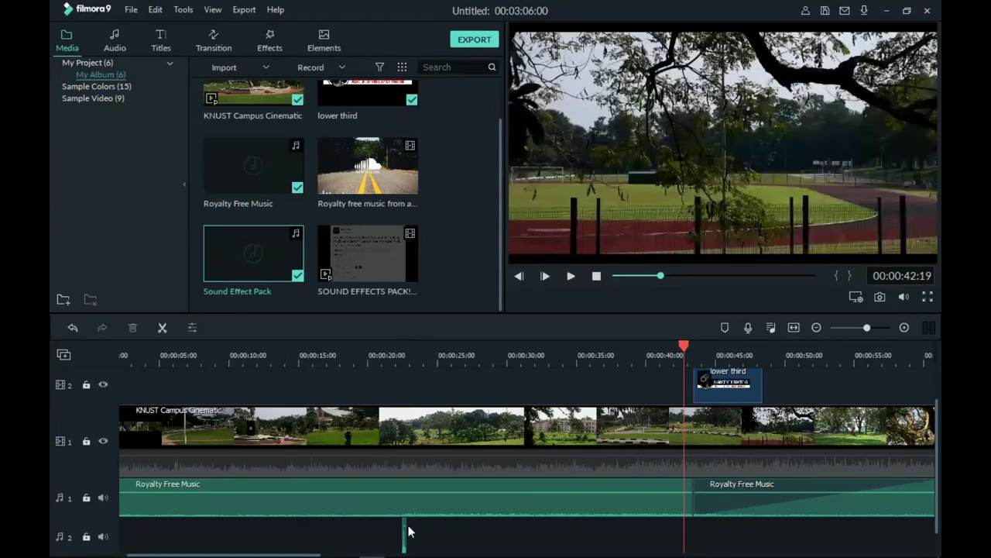
Step: Slide the sound snippet on audio track 2 to start at the lower third's 43:10 entrance
drag(407, 535, 703, 533)
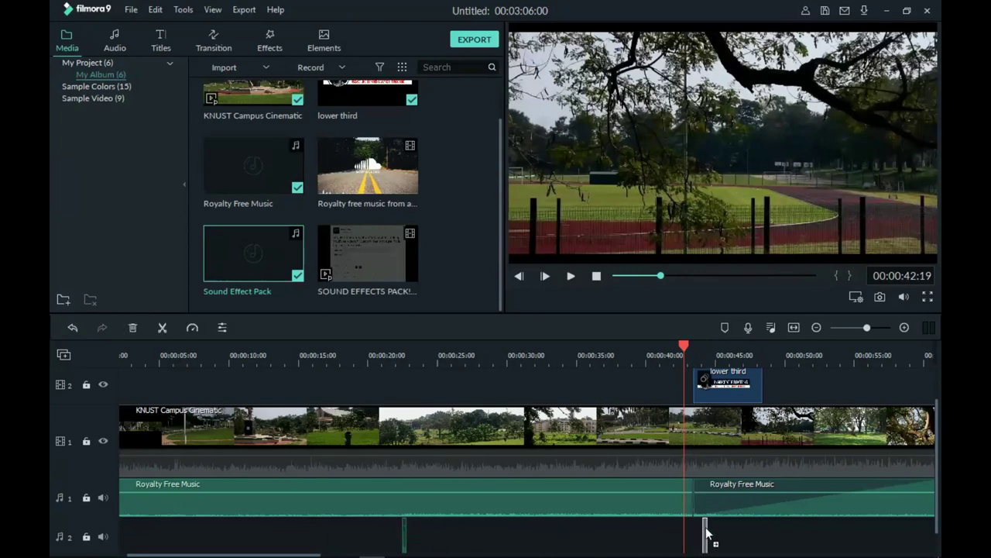
drag(684, 346, 693, 346)
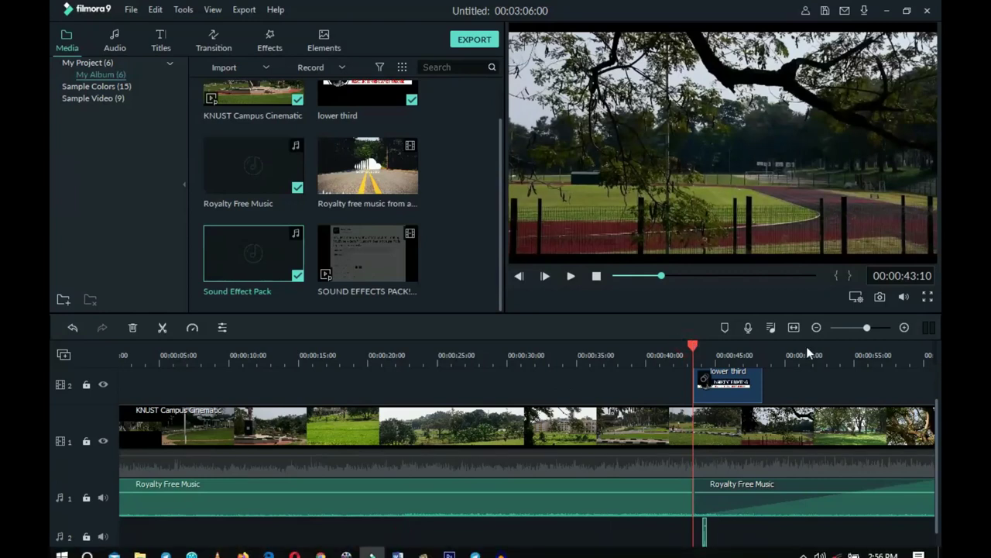
scroll(808, 350, up, 1)
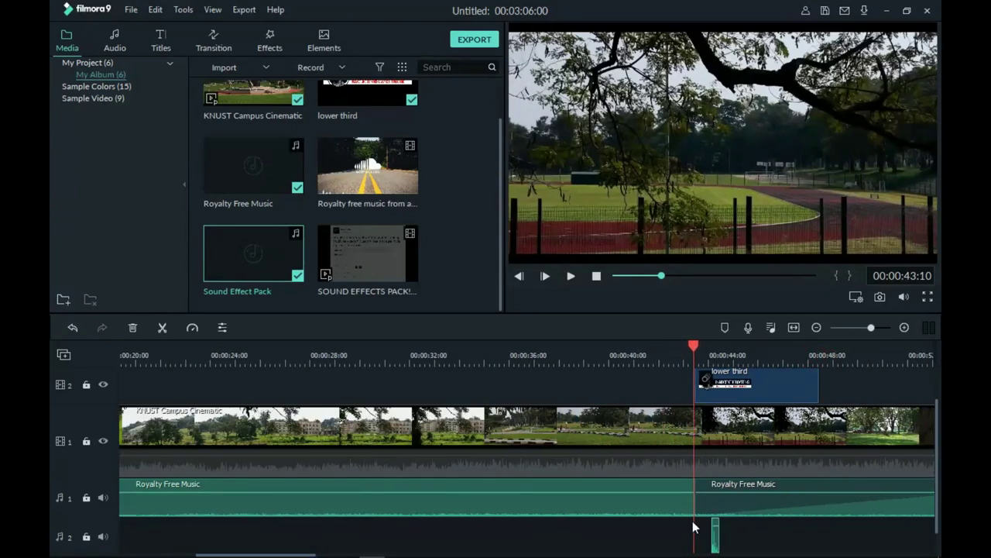
key(ctrl+z)
drag(716, 540, 698, 540)
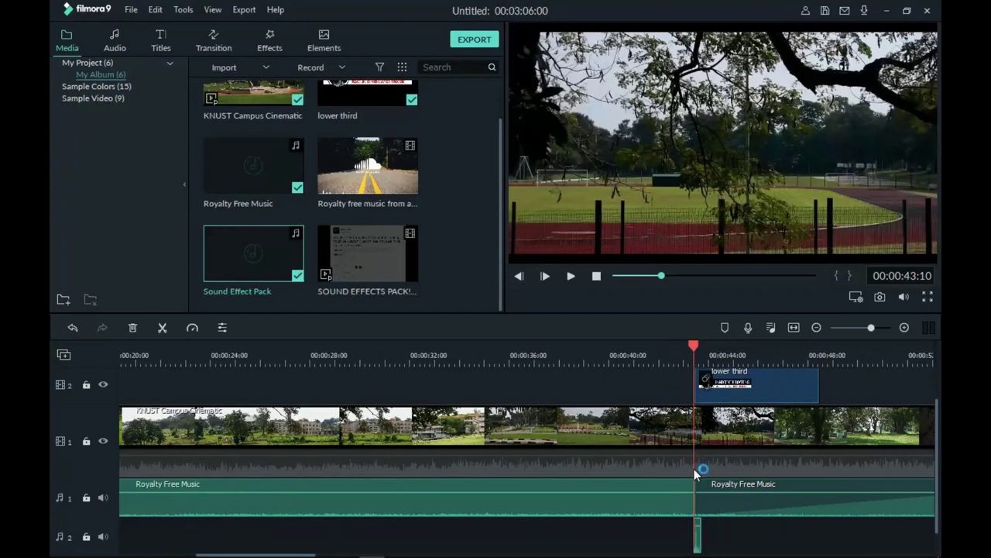
drag(694, 346, 654, 350)
key(space)
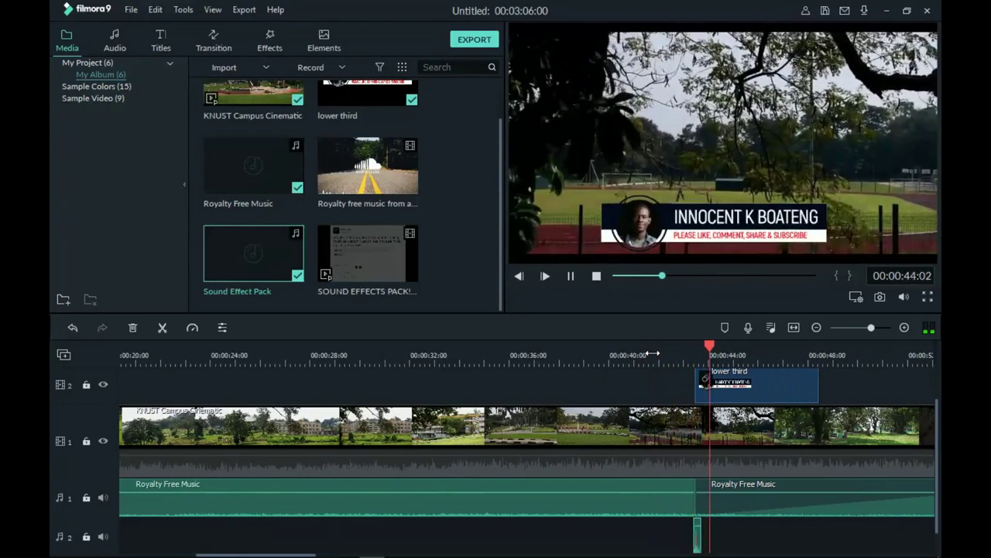
scroll(726, 376, up, 1)
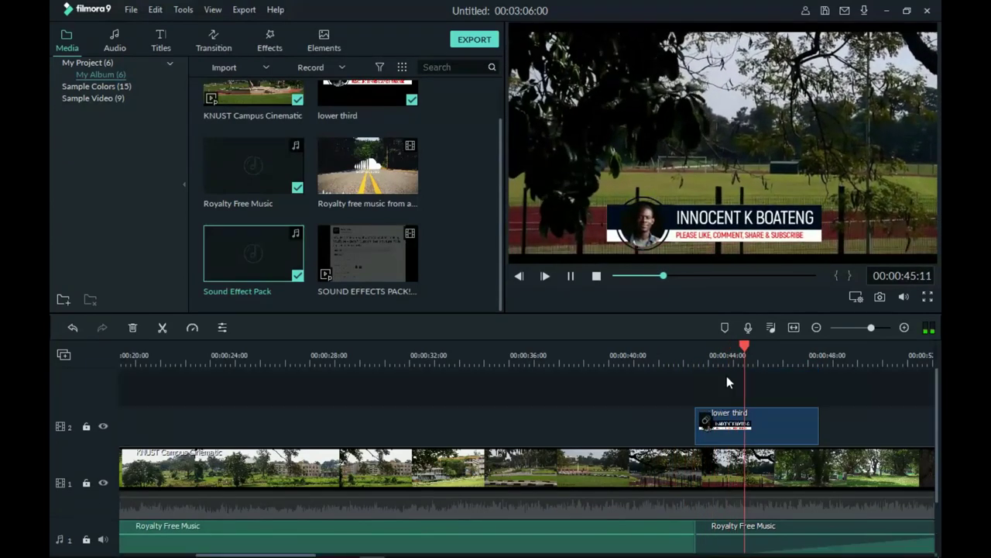
key(space)
scroll(675, 411, down, 2)
scroll(674, 414, up, 2)
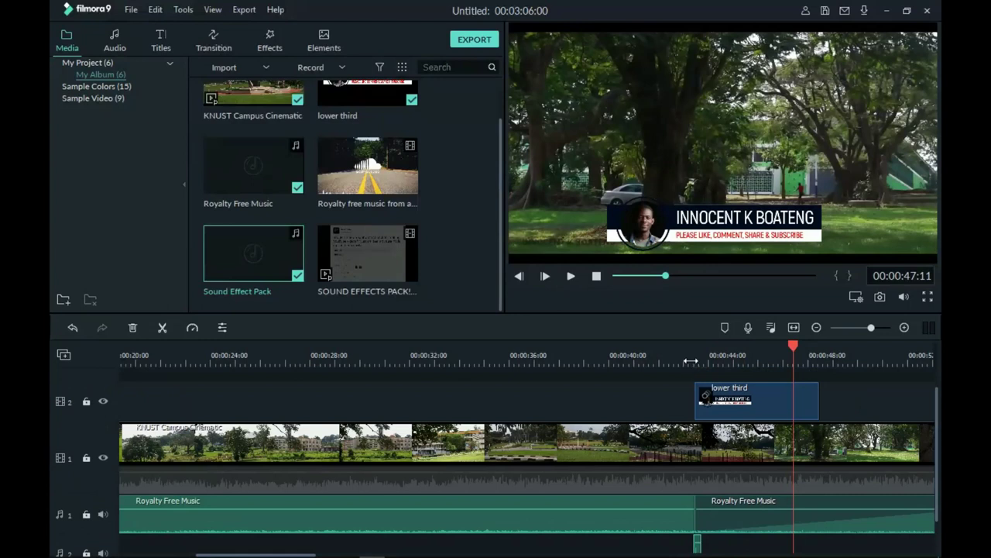
scroll(542, 380, down, 4)
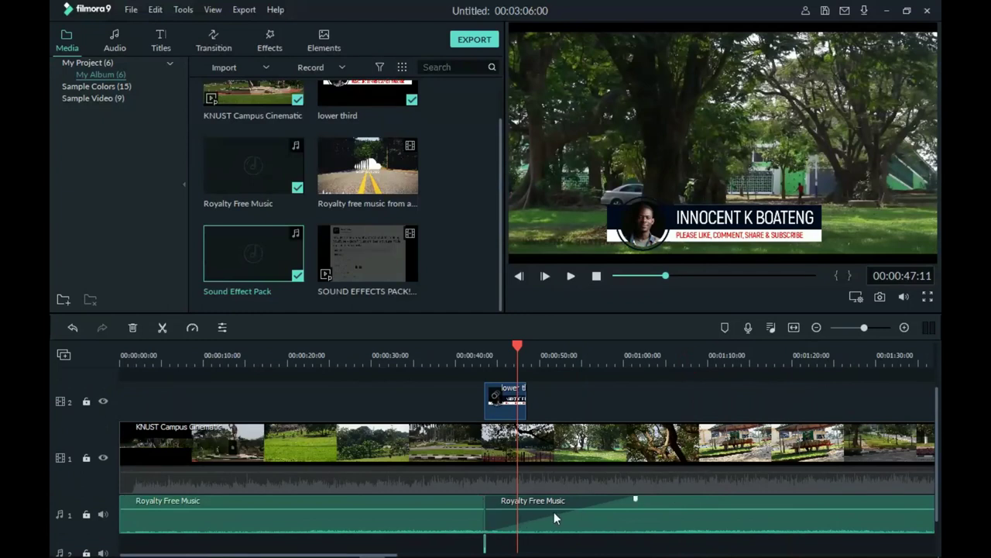
scroll(578, 465, down, 2)
scroll(579, 466, up, 3)
scroll(515, 458, down, 3)
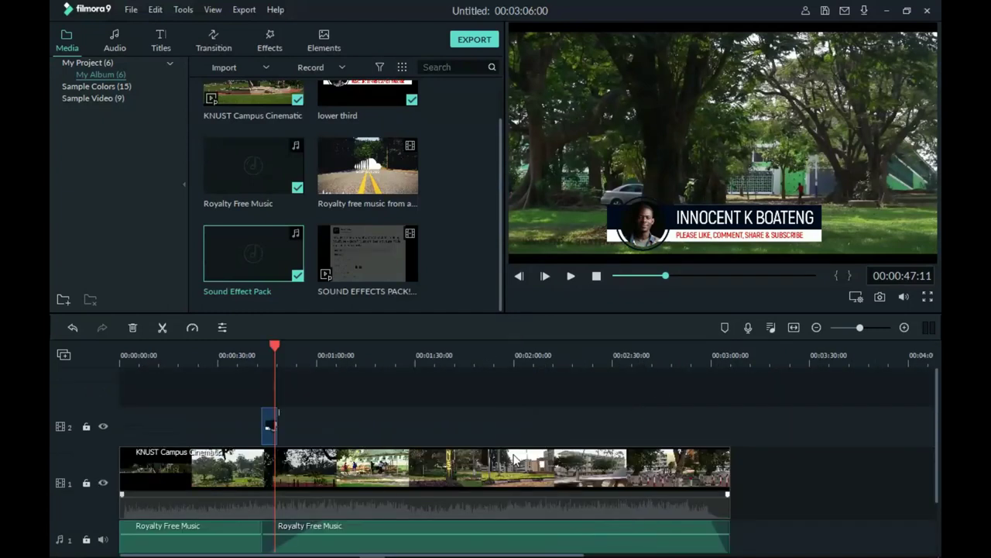